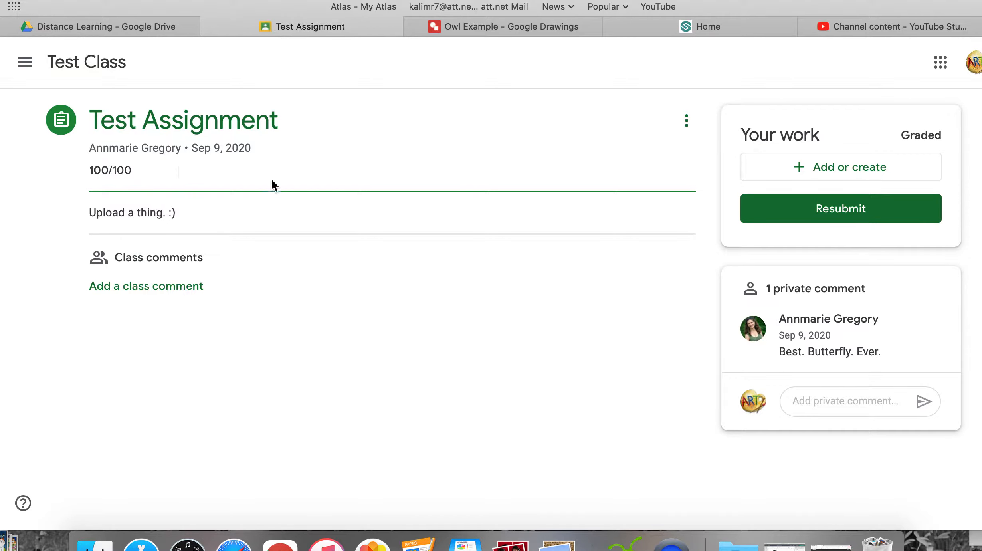
# - Create a new Google Drawings file for the Test Assignment and give its canvas a solid dark blue background
pyautogui.click(900, 176)
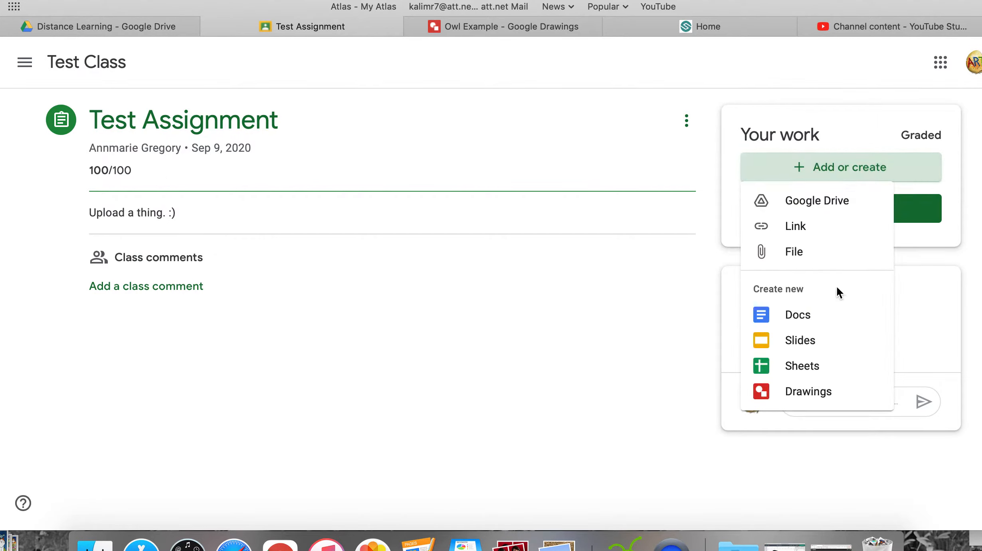
pyautogui.click(822, 397)
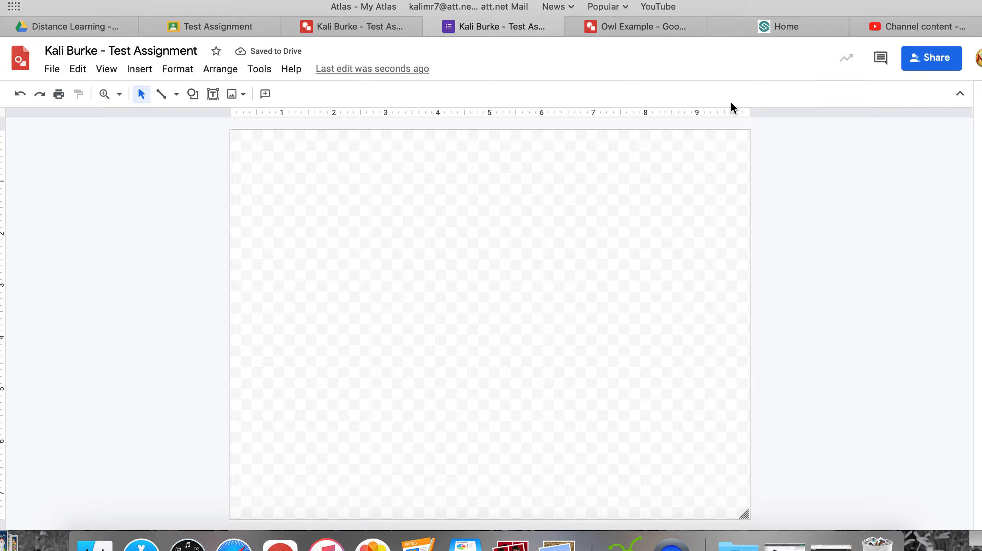
pyautogui.rightClick(468, 238)
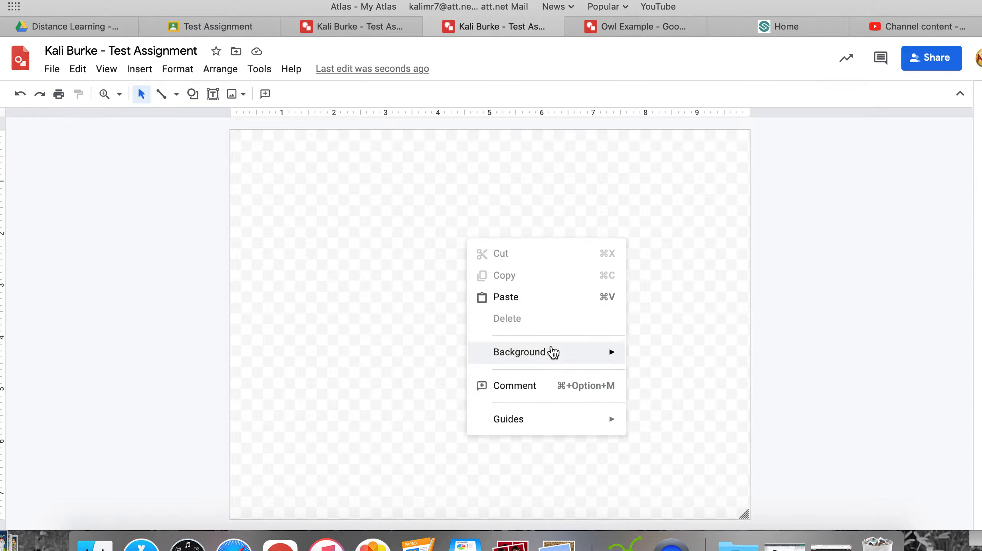
pyautogui.moveTo(553, 352)
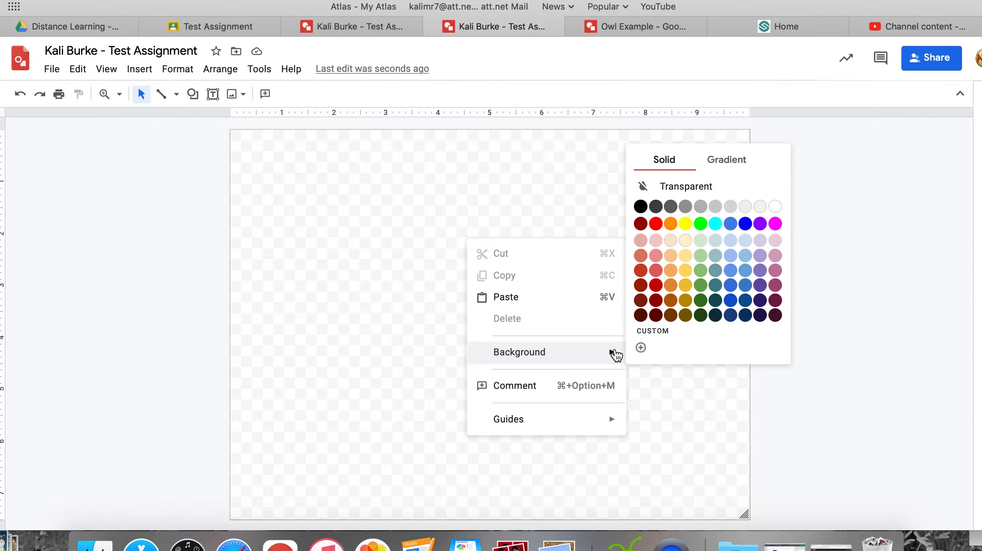
pyautogui.click(746, 316)
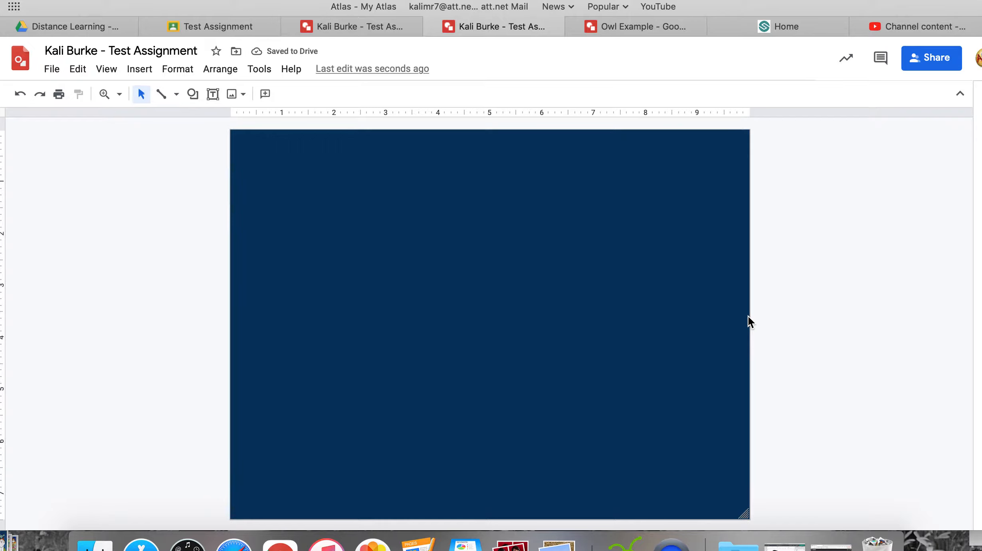
# - Draw an oval body about 3.3 by 3.7 inches near the canvas center, fill it dark brown and shift it slightly down
pyautogui.click(193, 94)
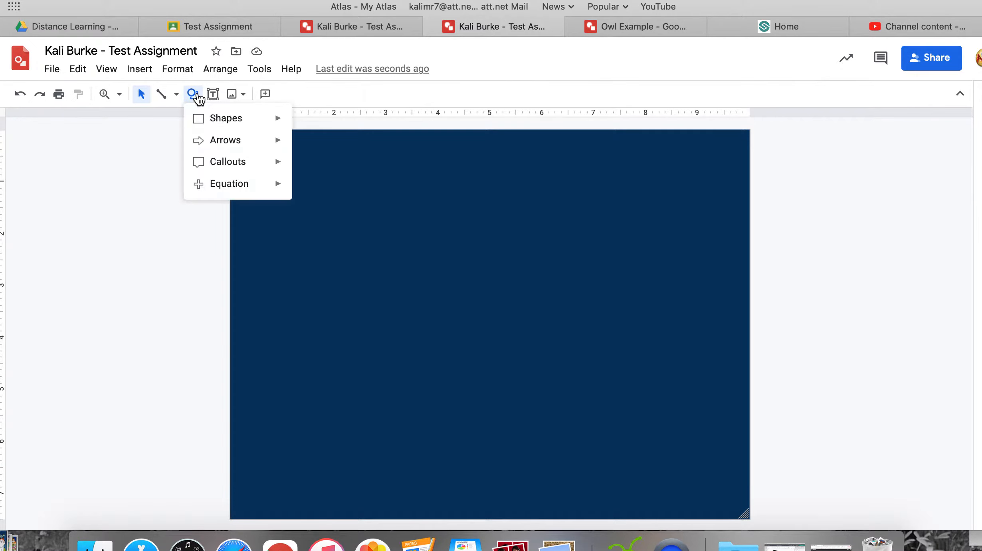
pyautogui.moveTo(207, 119)
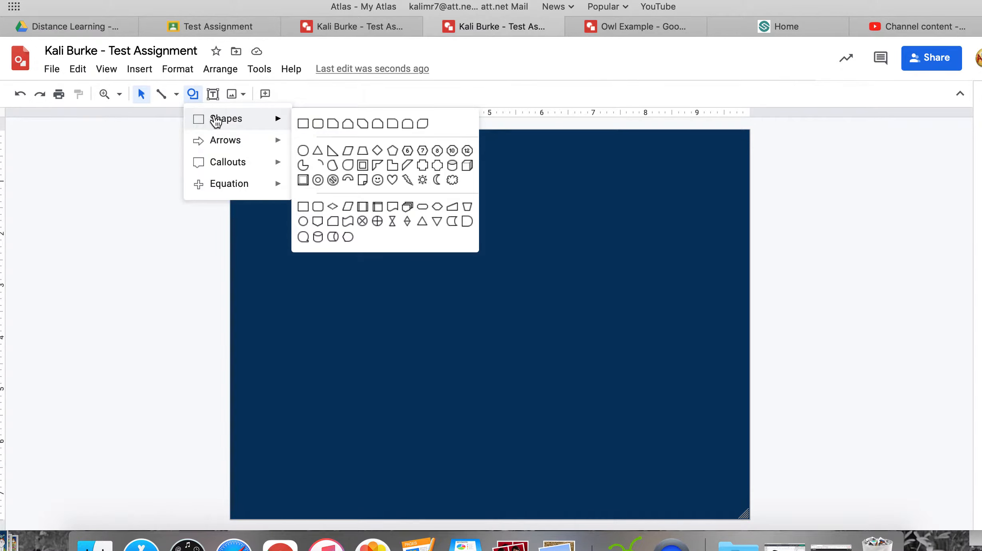
pyautogui.click(302, 150)
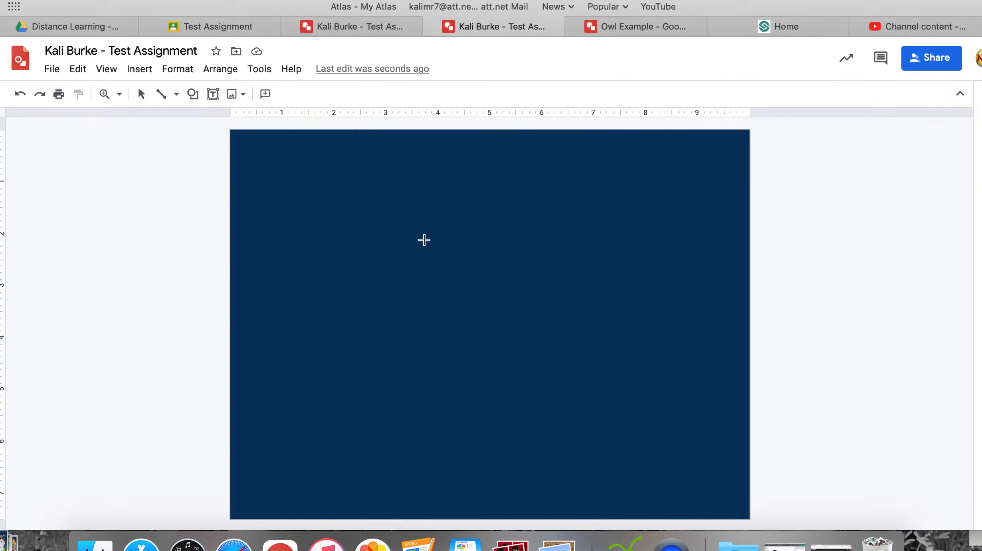
pyautogui.moveTo(408, 243); pyautogui.dragTo(579, 433)
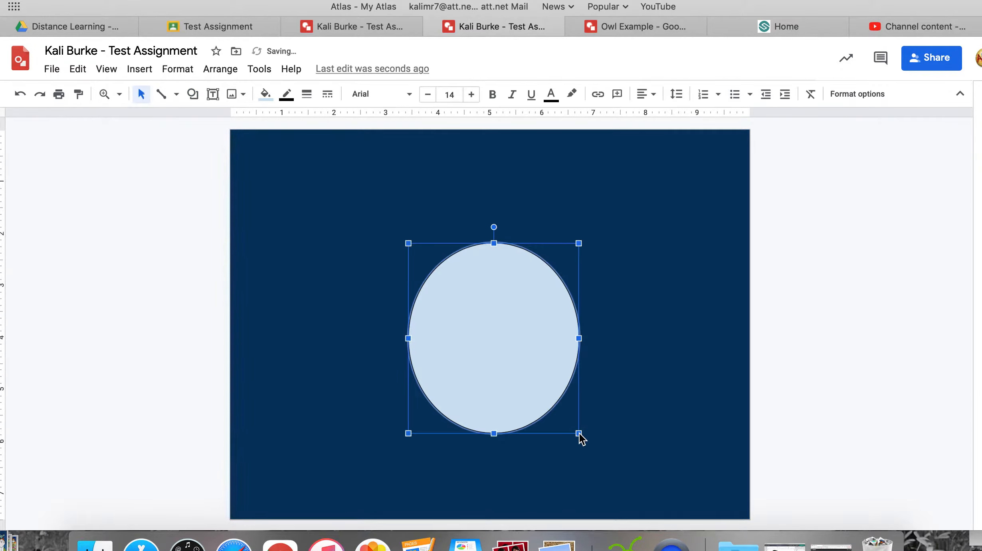
pyautogui.click(265, 94)
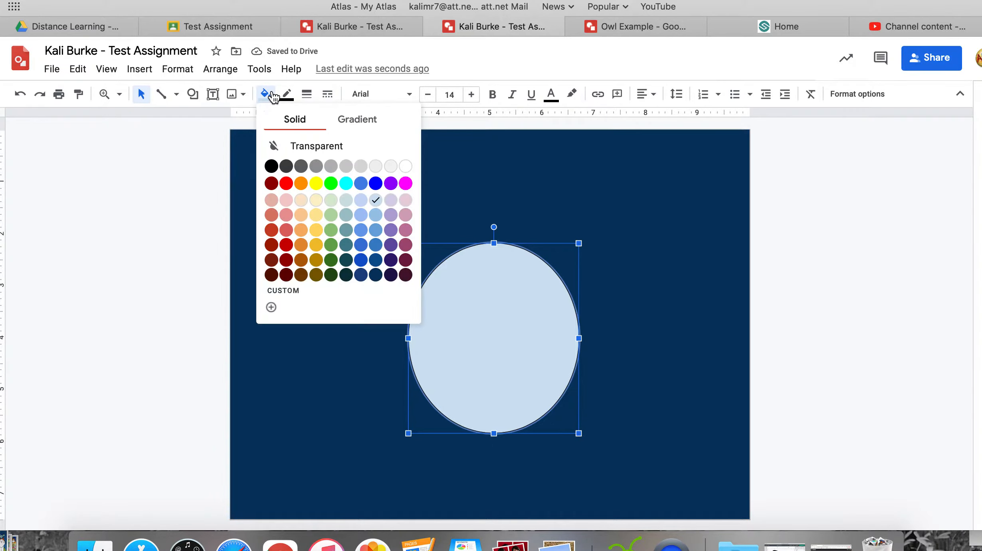
pyautogui.click(302, 275)
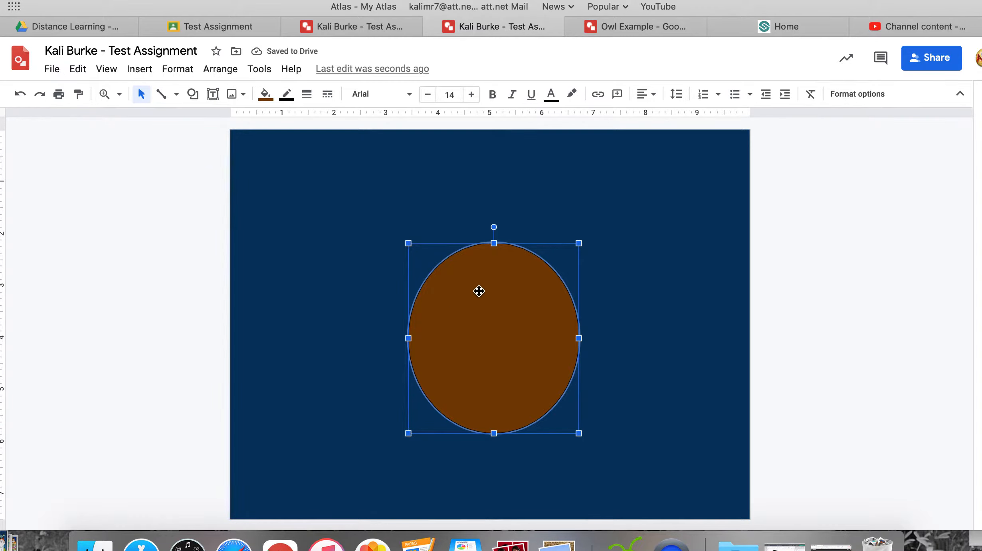
pyautogui.moveTo(494, 286); pyautogui.dragTo(491, 296)
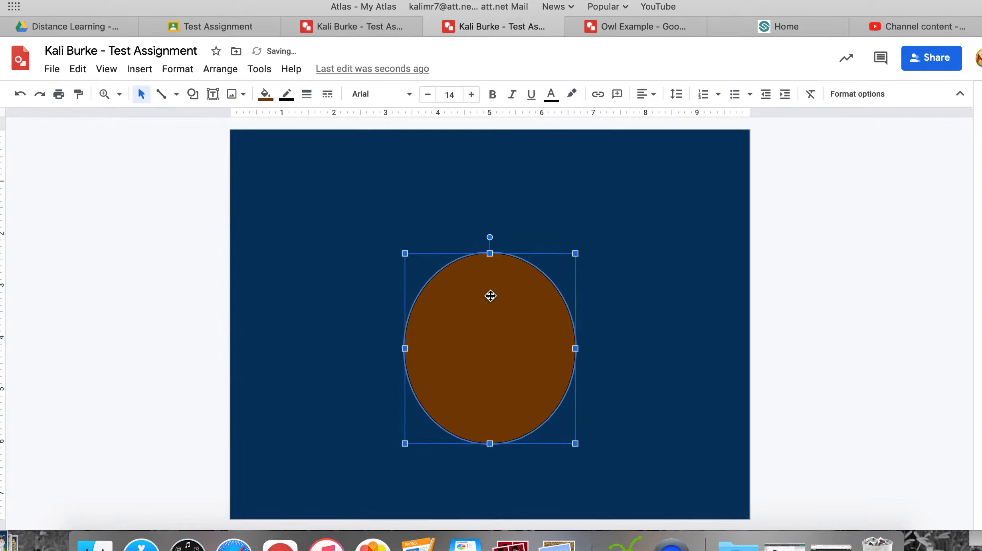
# - Draw a brown circle about 2 inches wide overlapping the body's upper left and place a matching copy level with it on the upper right
pyautogui.click(194, 95)
pyautogui.moveTo(235, 122)
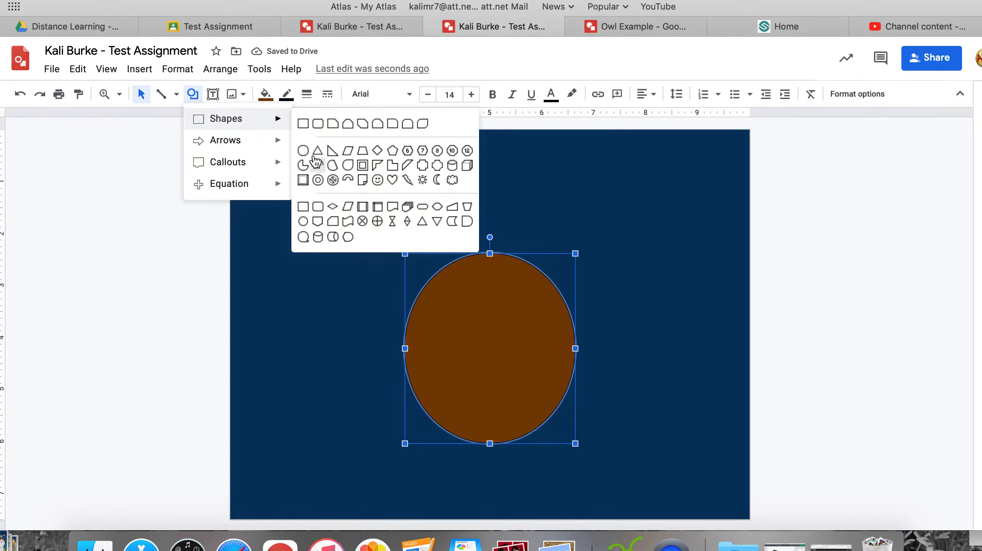
pyautogui.click(303, 150)
pyautogui.moveTo(388, 188)
pyautogui.mouseDown()
pyautogui.moveTo(475, 284)
pyautogui.moveTo(490, 282)
pyautogui.mouseUp()
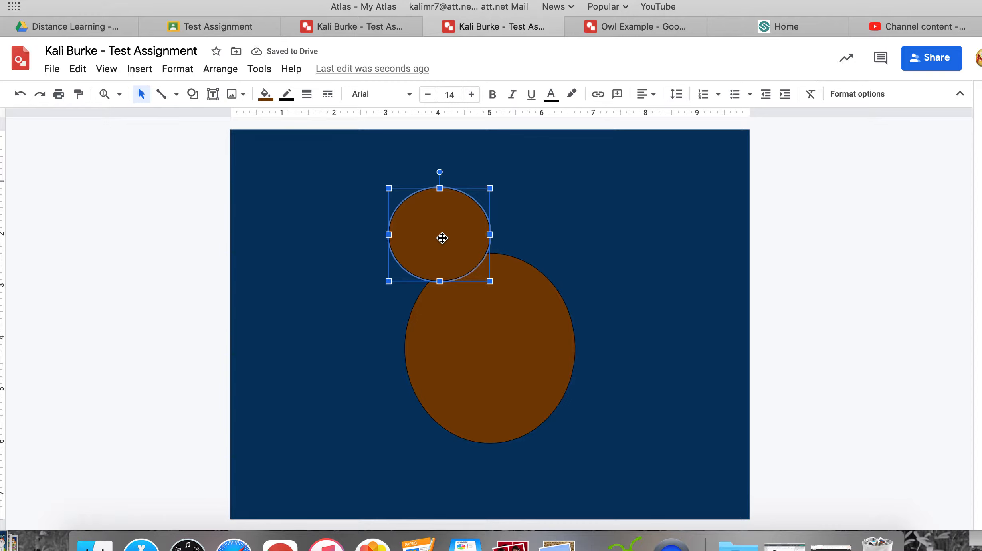
pyautogui.press('super+v')
pyautogui.moveTo(459, 235); pyautogui.dragTo(534, 226)
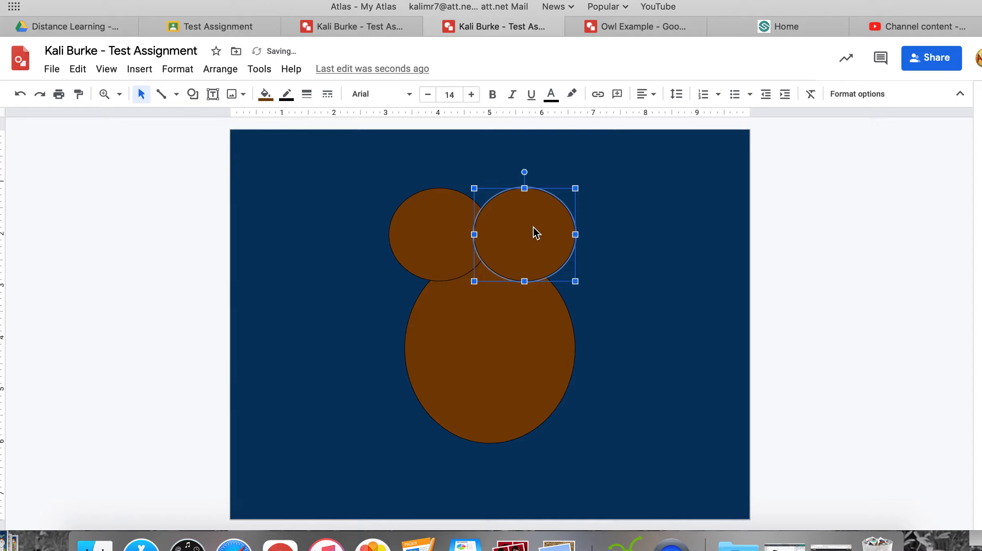
pyautogui.click(504, 347)
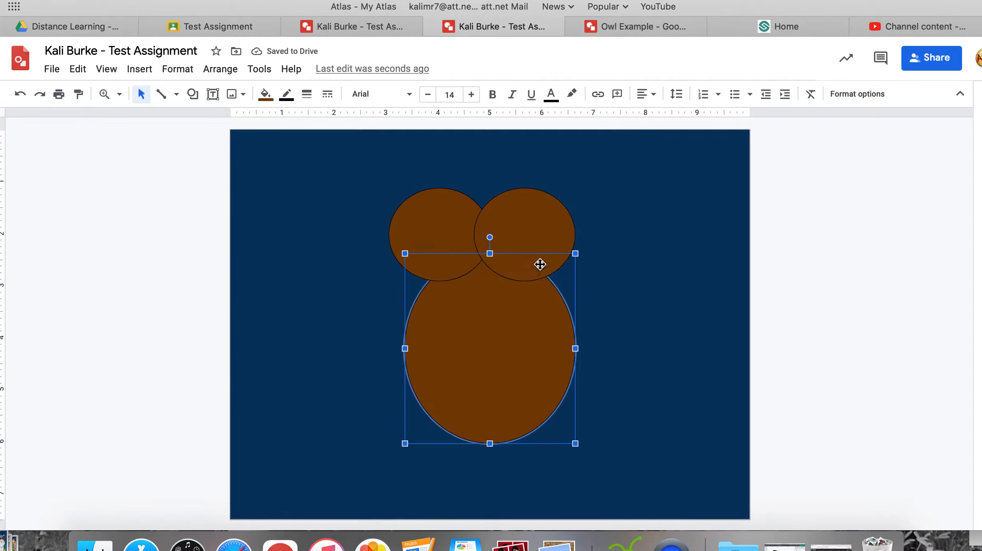
pyautogui.click(660, 253)
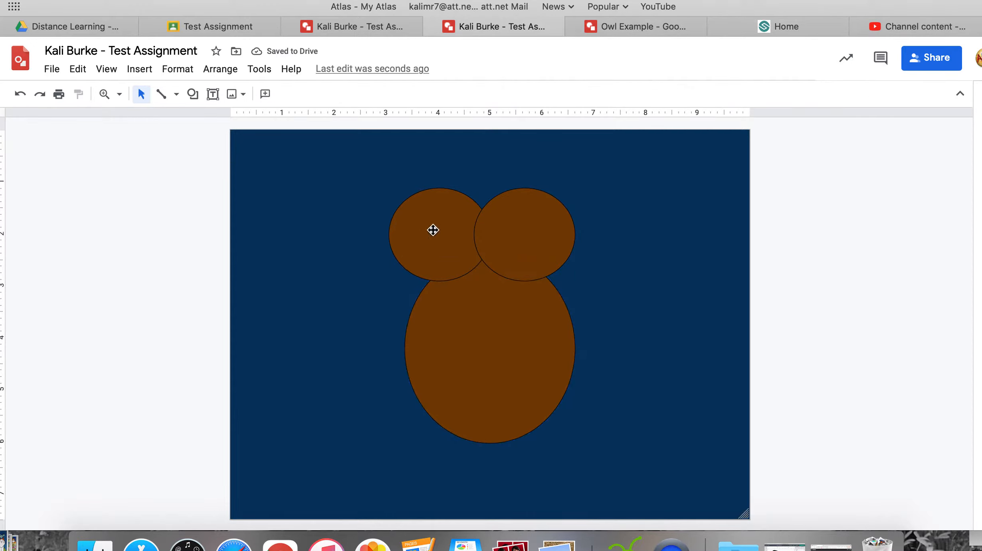
# - Set the outline color of the body and both head circles to the same dark brown as their fill
pyautogui.click(508, 235)
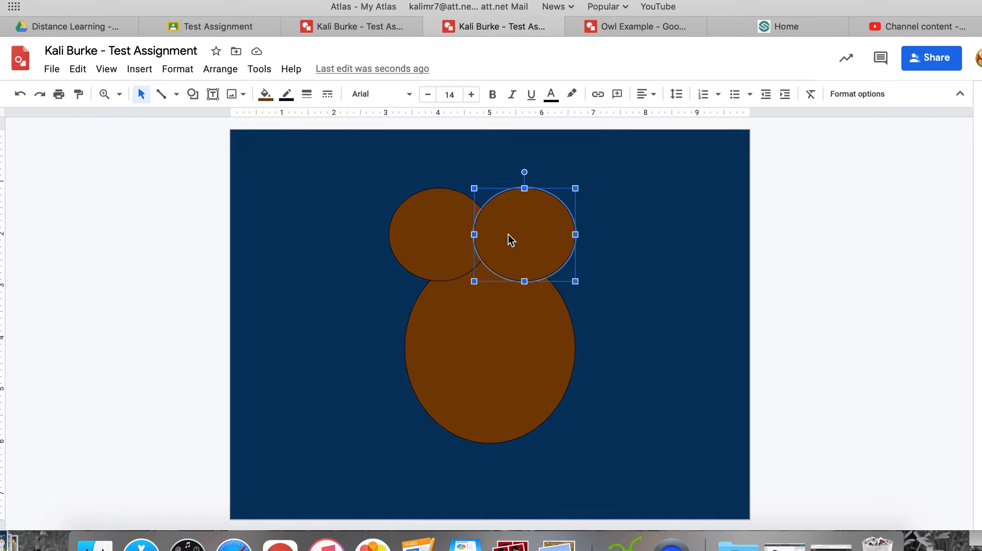
pyautogui.keyDown('shift'); pyautogui.click(452, 226); pyautogui.keyUp('shift')
pyautogui.keyDown('shift'); pyautogui.click(470, 282); pyautogui.keyUp('shift')
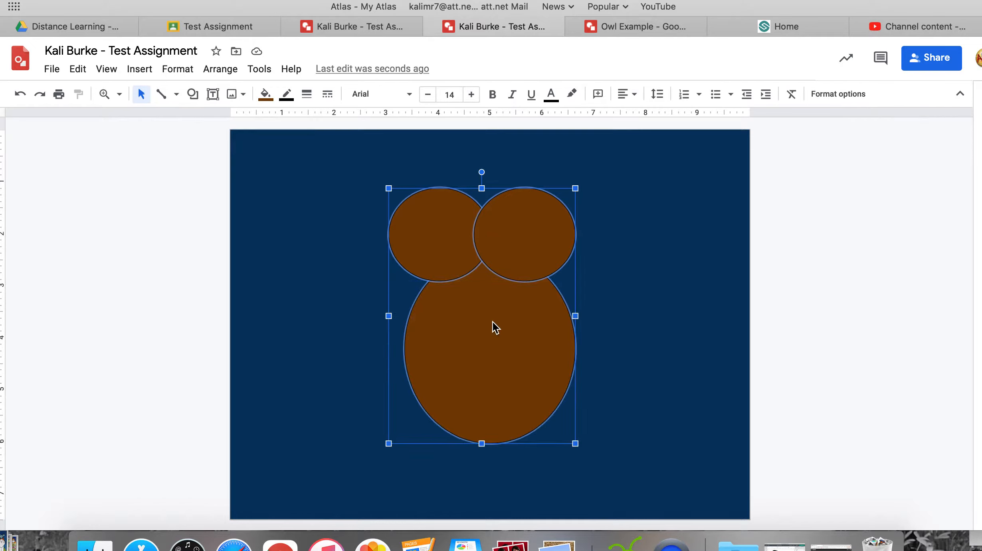
pyautogui.click(287, 96)
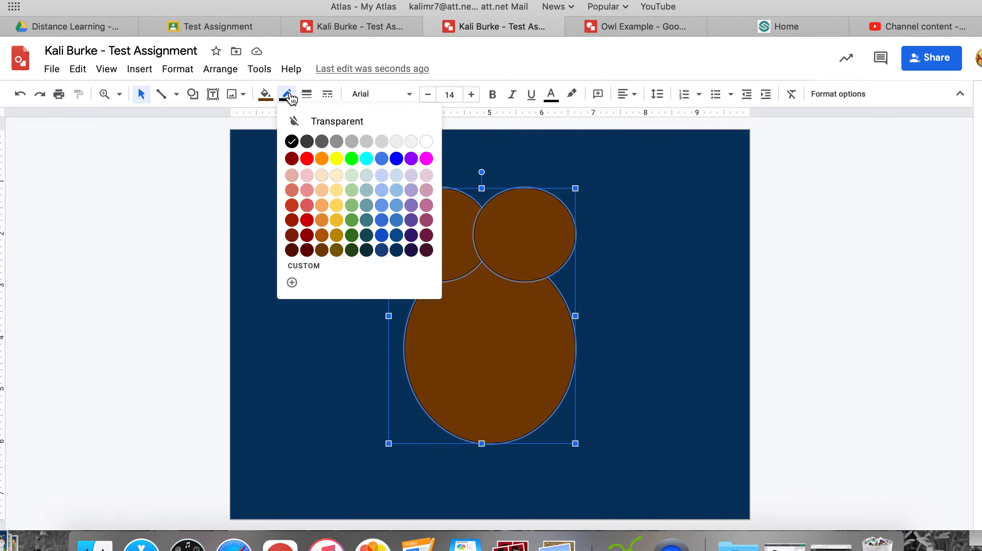
pyautogui.click(323, 250)
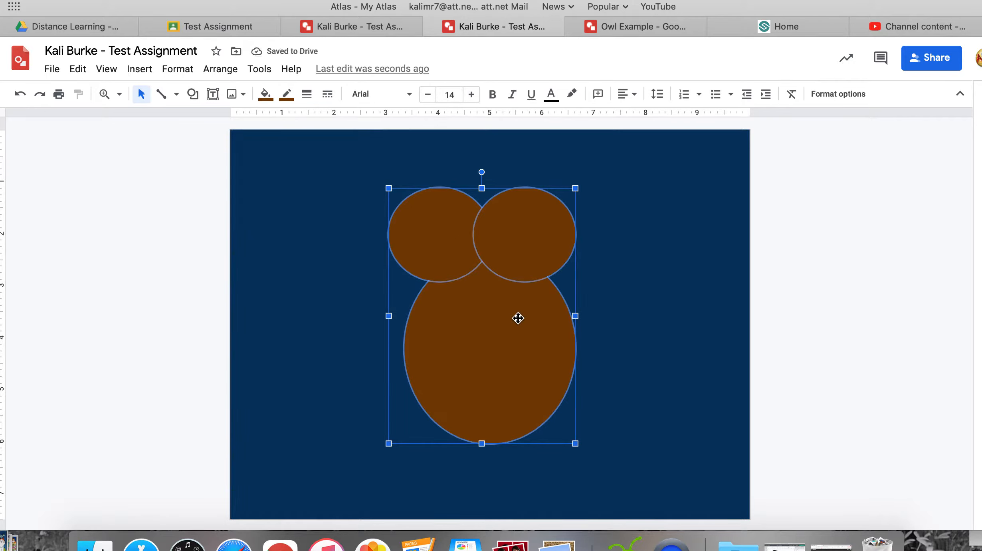
pyautogui.click(636, 258)
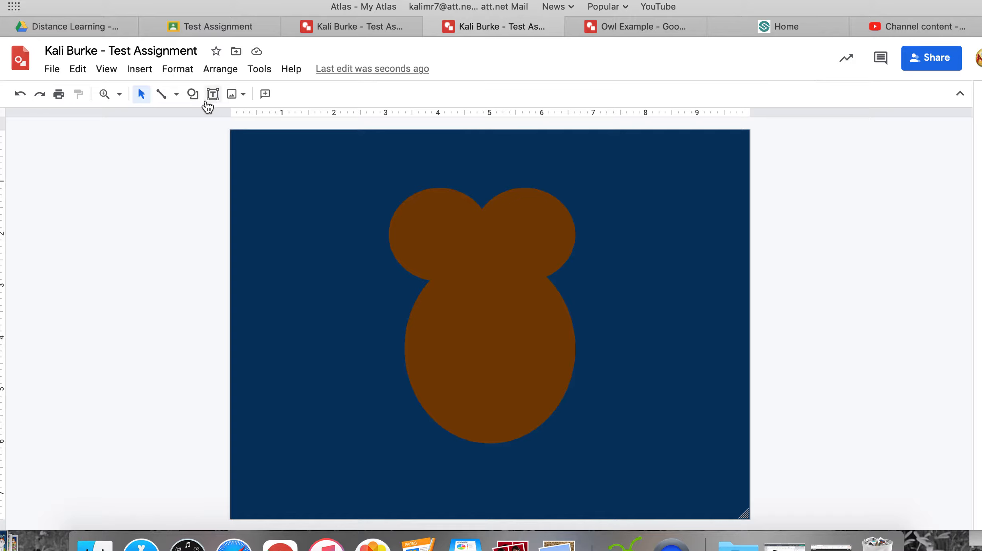
# - Draw a pale blue eye about 1 inch wide centered in the left head circle and place a copy in the right one
pyautogui.click(192, 99)
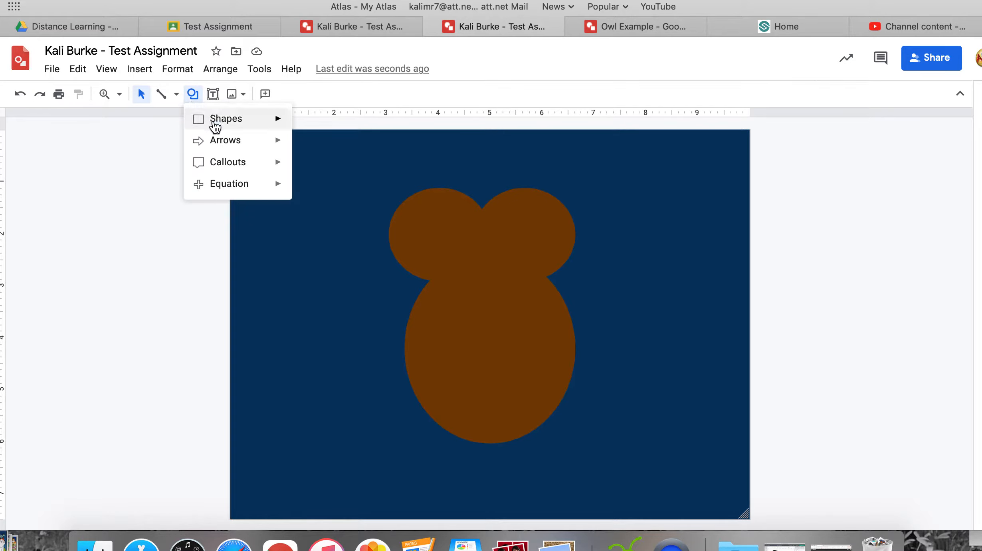
pyautogui.moveTo(215, 126)
pyautogui.click(303, 150)
pyautogui.moveTo(417, 212); pyautogui.dragTo(533, 242)
pyautogui.press('super+d')
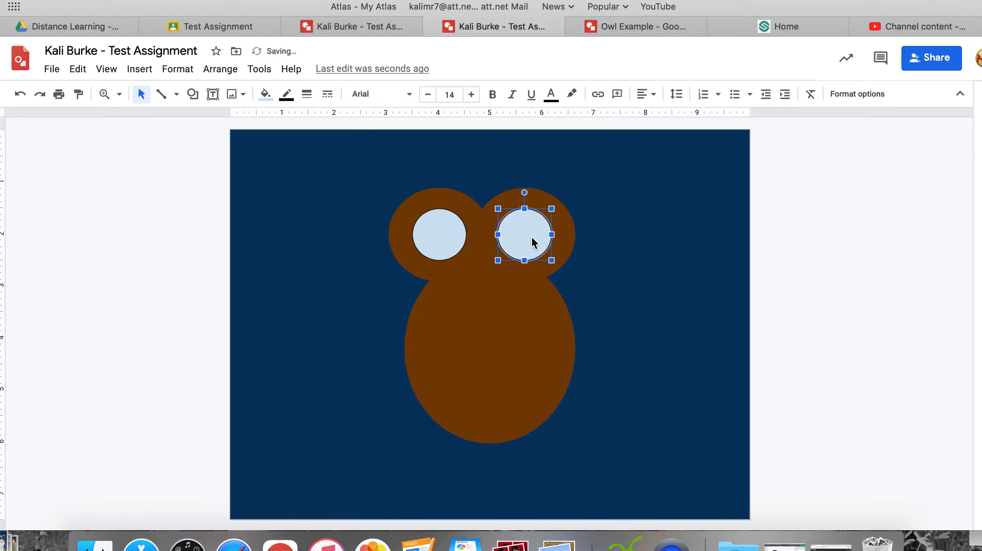
pyautogui.click(265, 184)
# - Draw a black pupil about 0.5 inch wide in the left eye and place a duplicate in the right eye
pyautogui.click(193, 94)
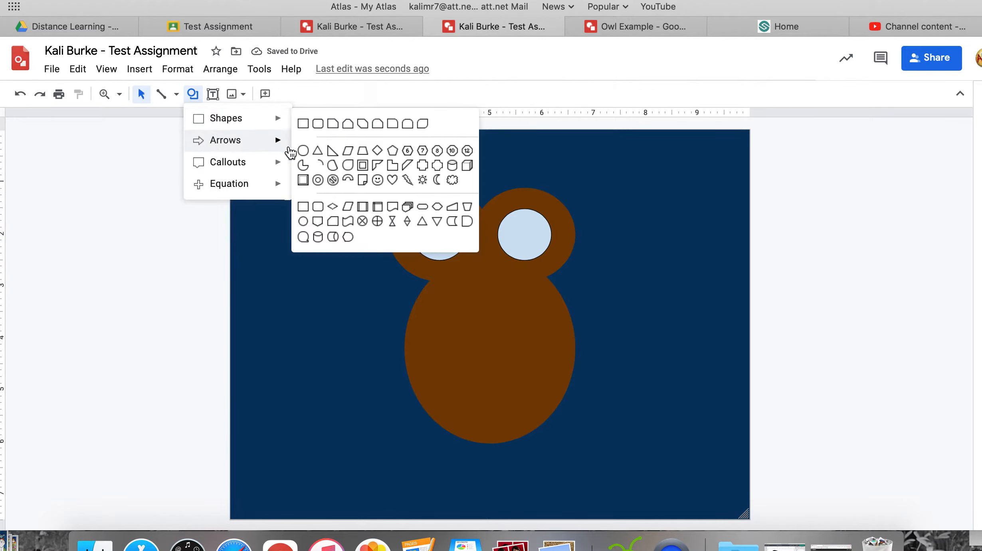
pyautogui.moveTo(264, 124)
pyautogui.click(303, 150)
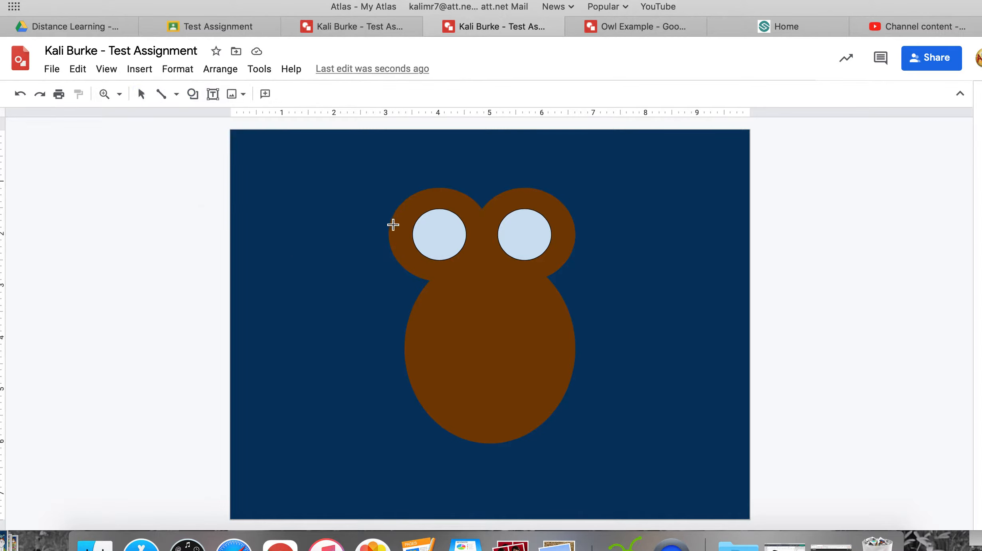
pyautogui.moveTo(426, 229); pyautogui.dragTo(454, 254)
pyautogui.click(266, 94)
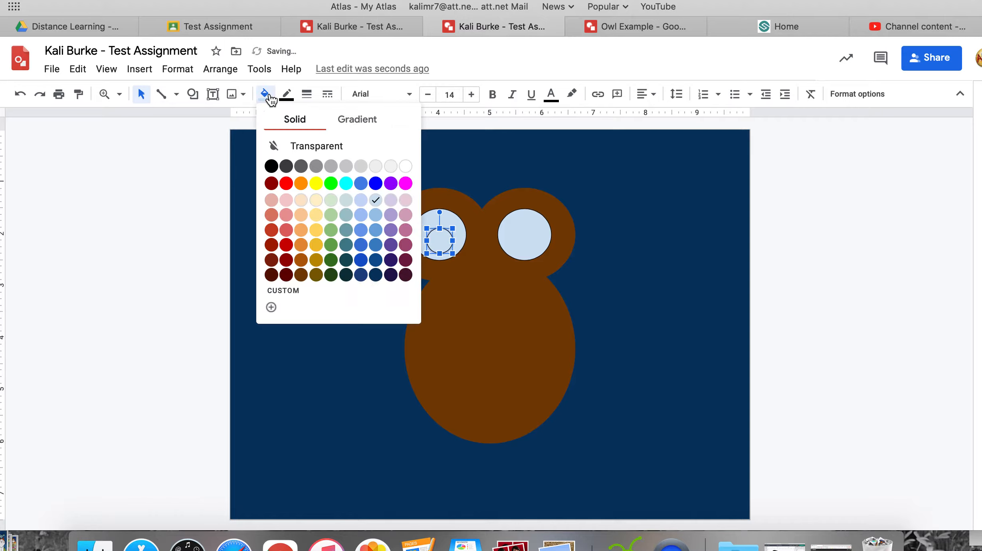
pyautogui.click(274, 167)
pyautogui.press('super+d')
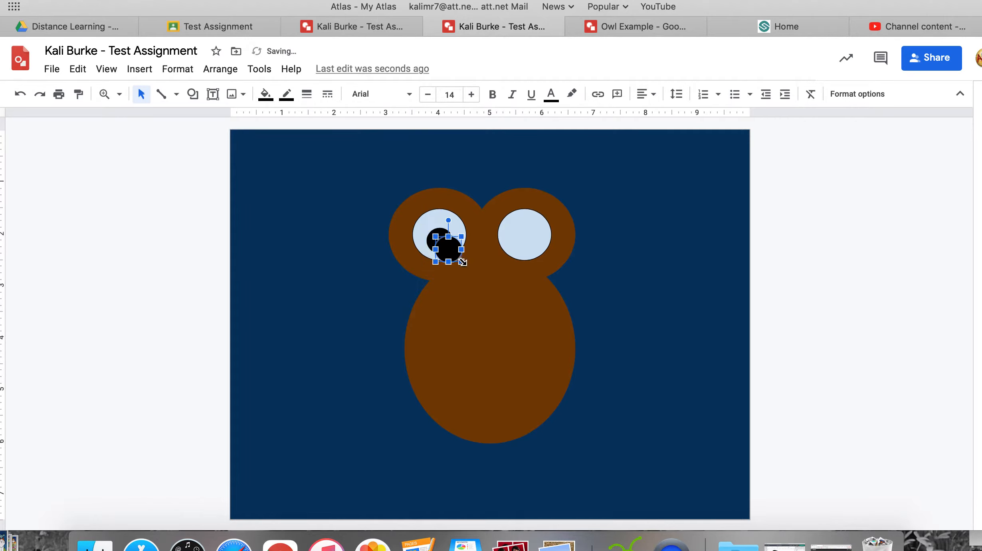
pyautogui.moveTo(450, 250); pyautogui.dragTo(525, 244)
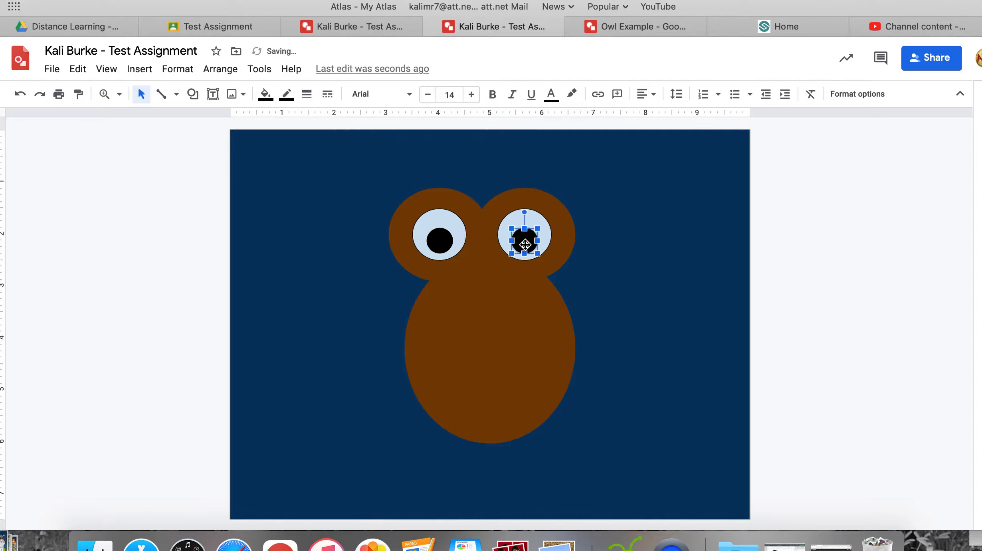
pyautogui.click(547, 327)
pyautogui.click(687, 328)
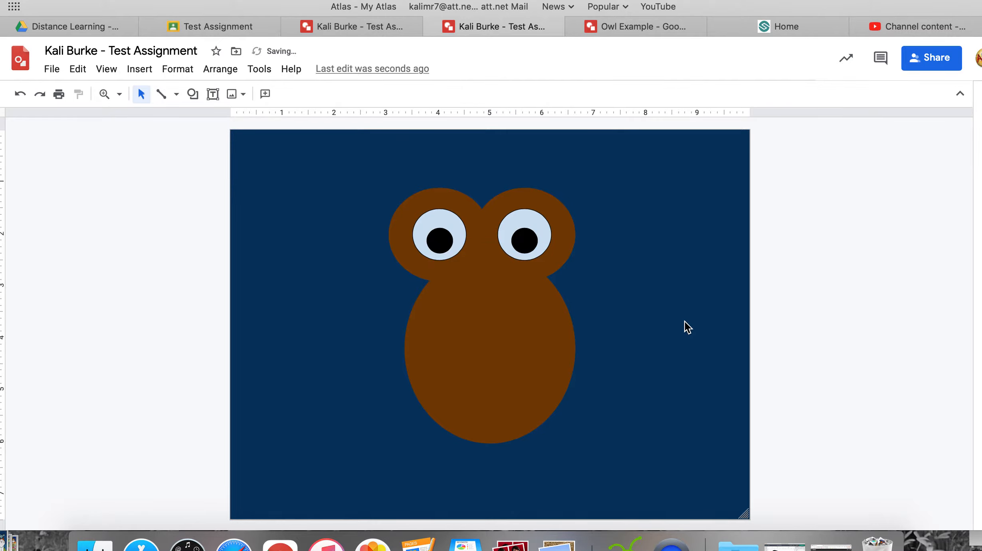
# - Draw a downward-pointing triangle beak about 0.7 by 1 inch between the eyes and fill it orange
pyautogui.click(193, 94)
pyautogui.moveTo(207, 121)
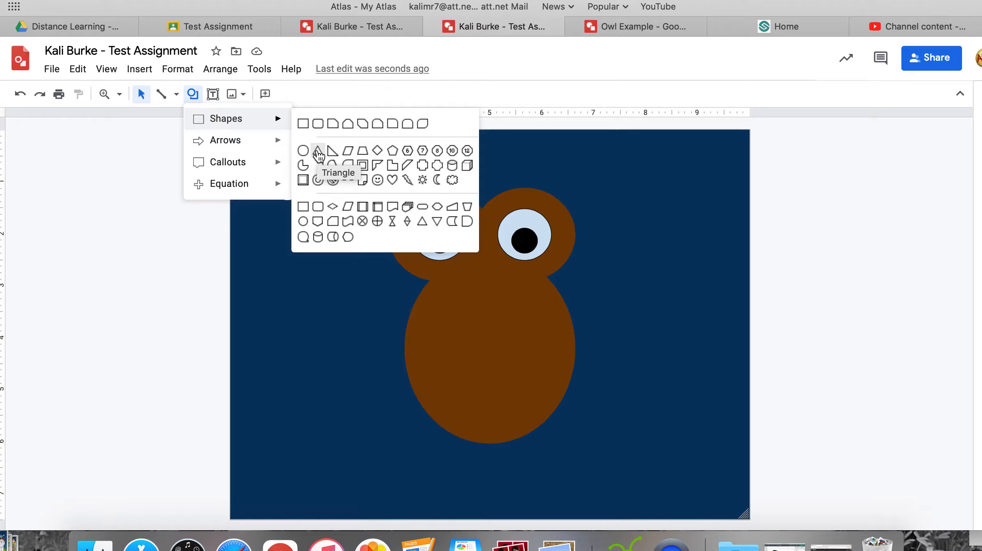
pyautogui.click(437, 224)
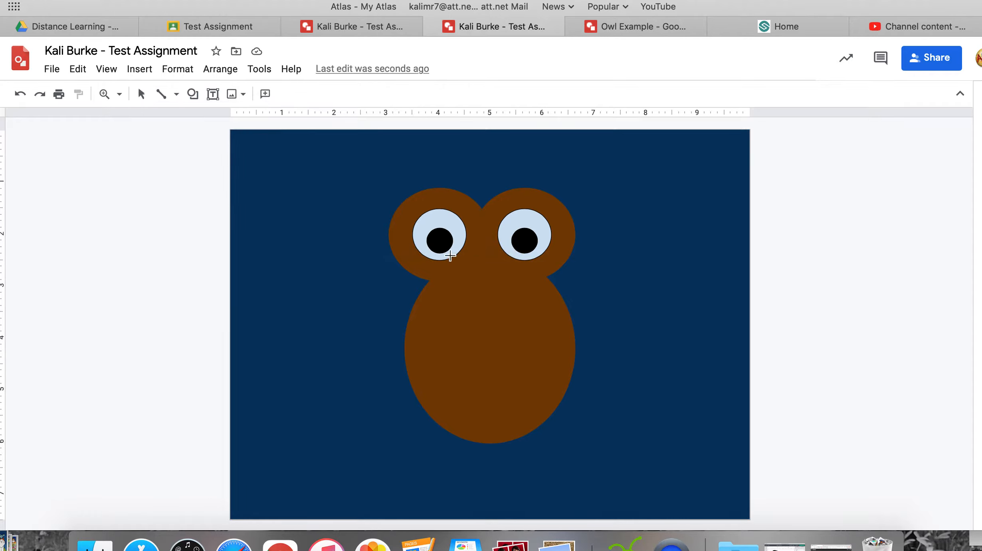
pyautogui.moveTo(465, 253); pyautogui.dragTo(501, 305)
pyautogui.click(265, 94)
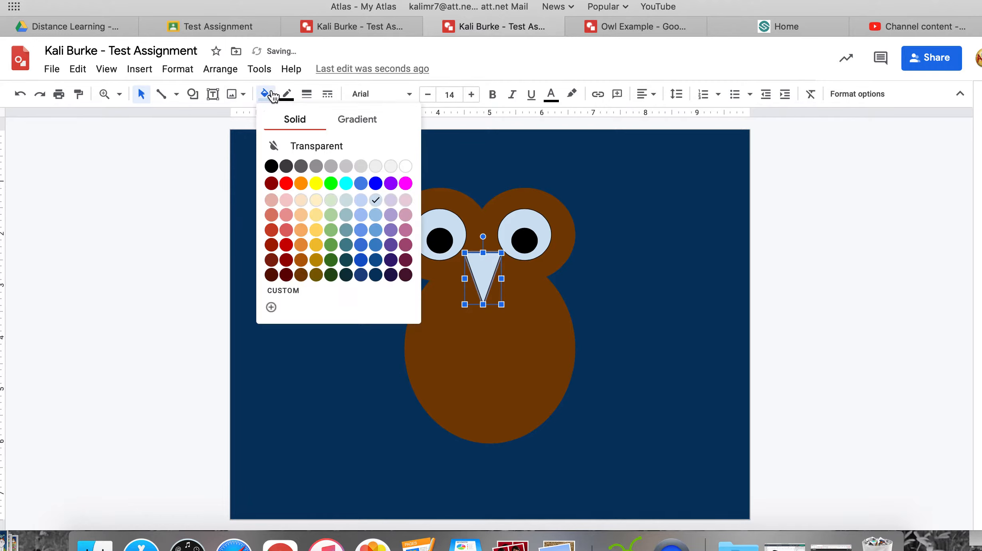
pyautogui.click(303, 182)
pyautogui.click(674, 259)
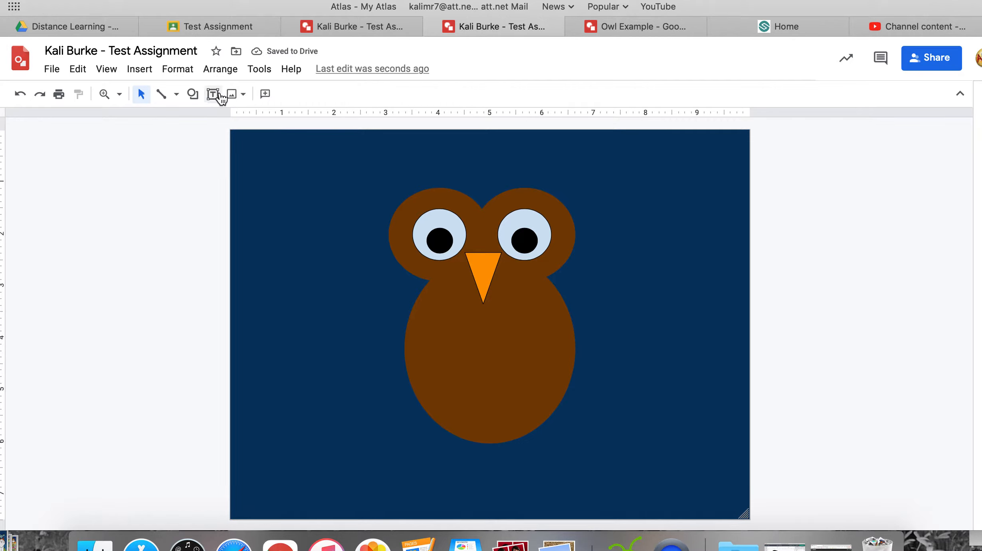
# - Draw an ellipse about 1.3 by 3.1 inches, tilt it outward, and place it as a wing on the body's left side
pyautogui.click(192, 94)
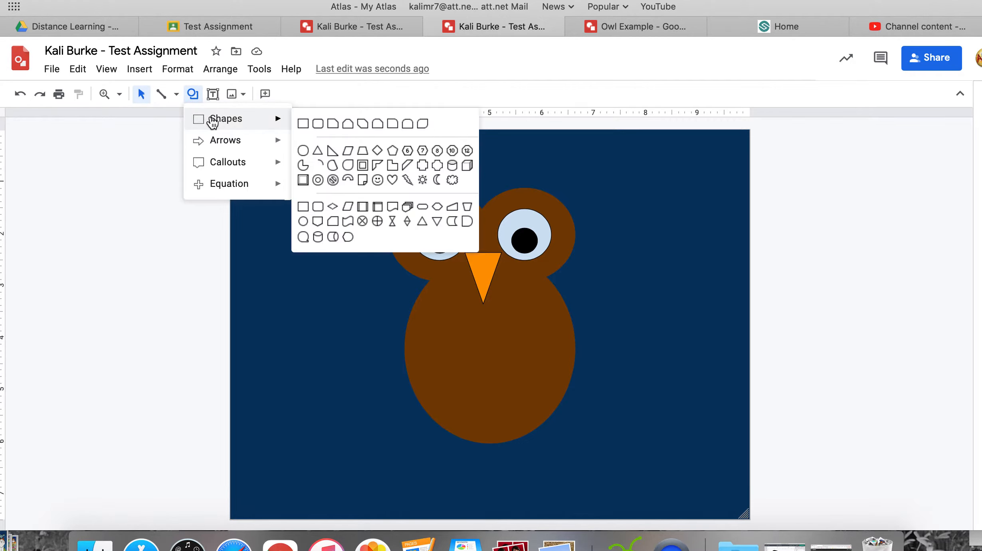
pyautogui.moveTo(291, 127)
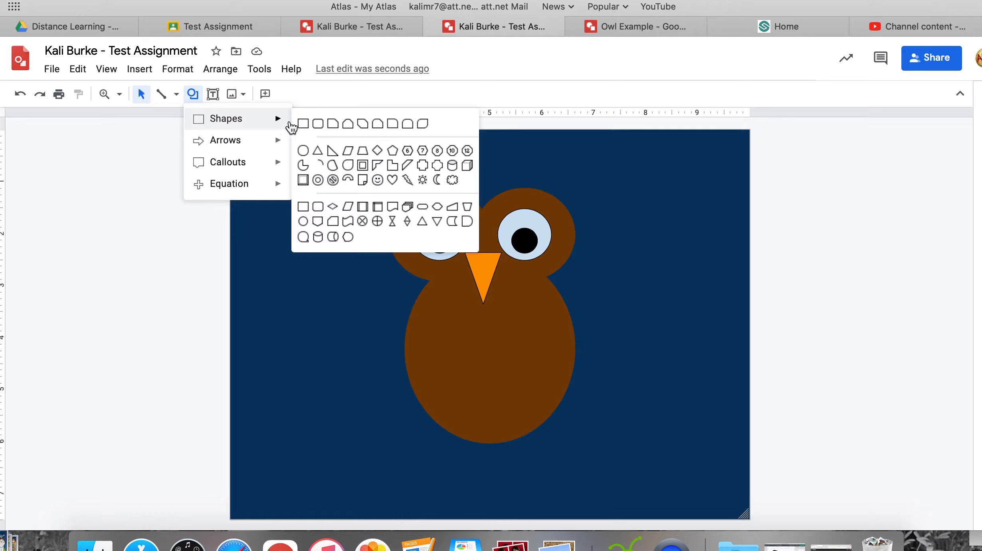
pyautogui.click(303, 152)
pyautogui.moveTo(291, 167); pyautogui.dragTo(359, 329)
pyautogui.moveTo(324, 149); pyautogui.dragTo(357, 153)
pyautogui.moveTo(383, 252); pyautogui.dragTo(429, 325)
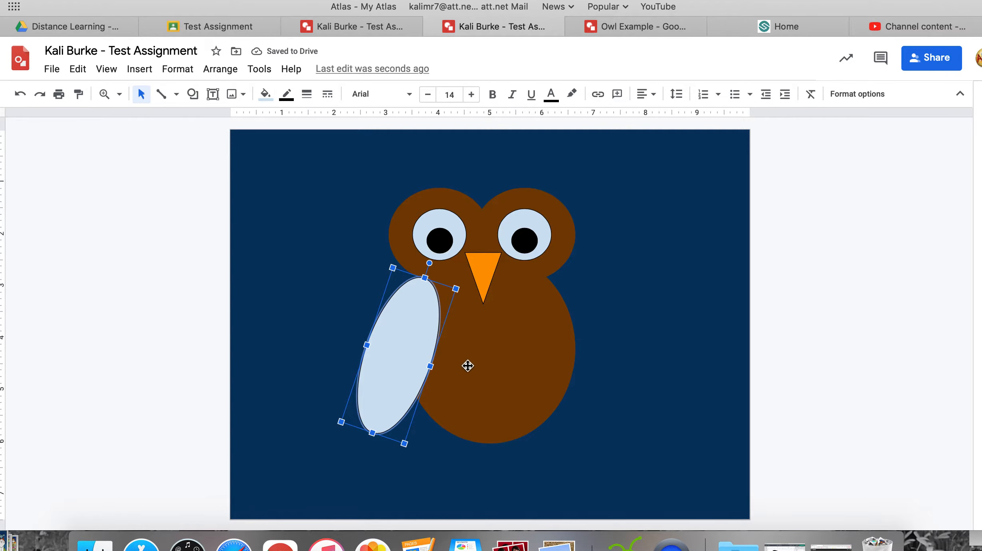
# - Fill the left wing with the body's dark brown and lighten that fill to the custom brown #90571c
pyautogui.click(265, 94)
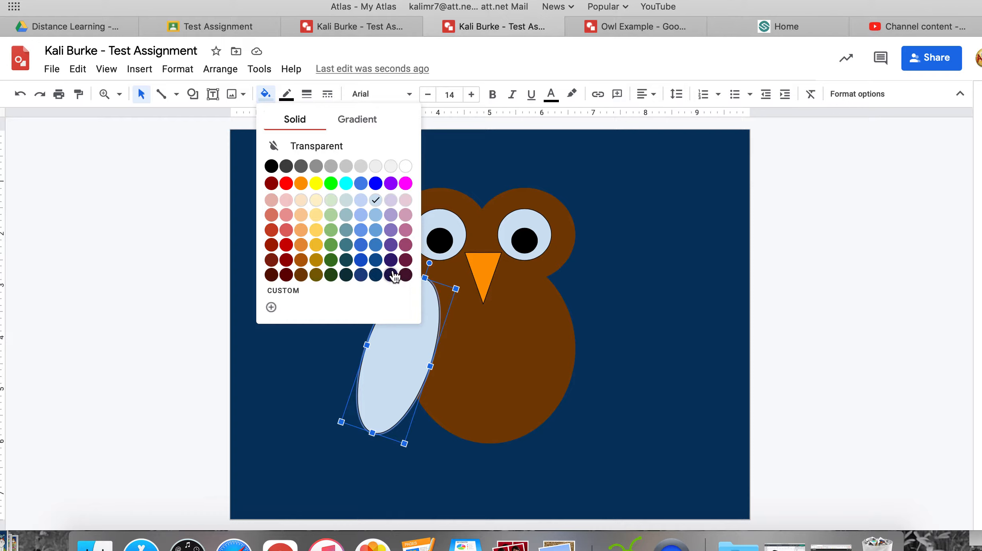
pyautogui.click(301, 276)
pyautogui.click(679, 294)
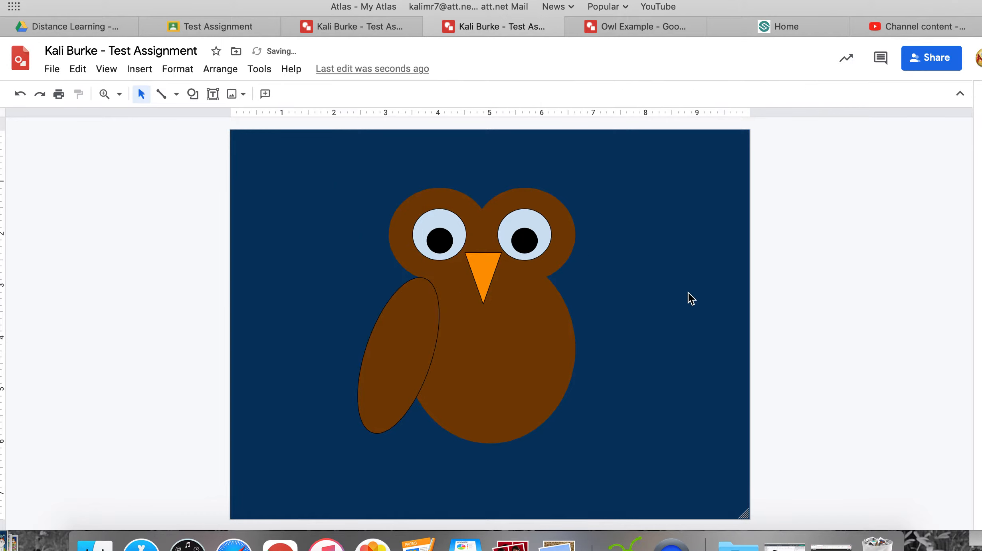
pyautogui.click(397, 323)
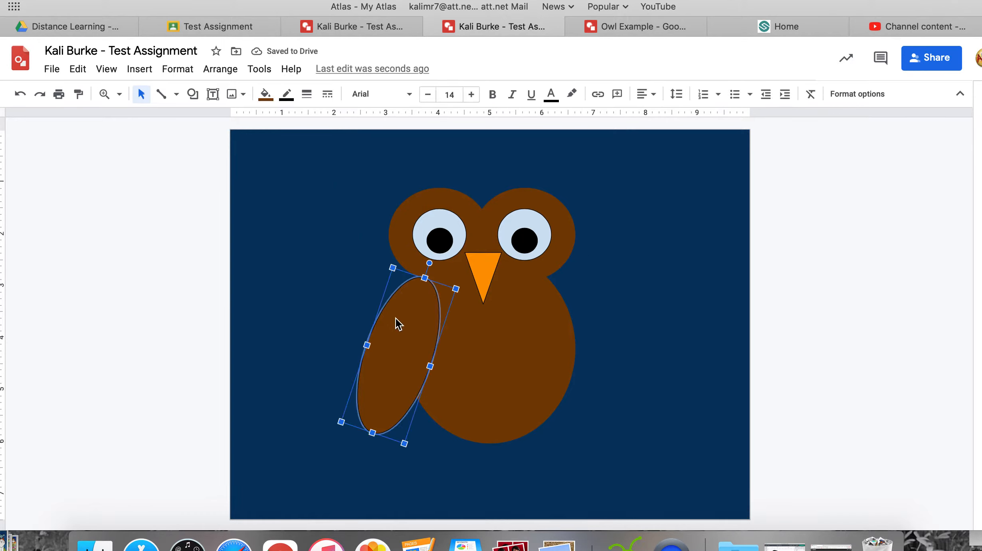
pyautogui.click(265, 95)
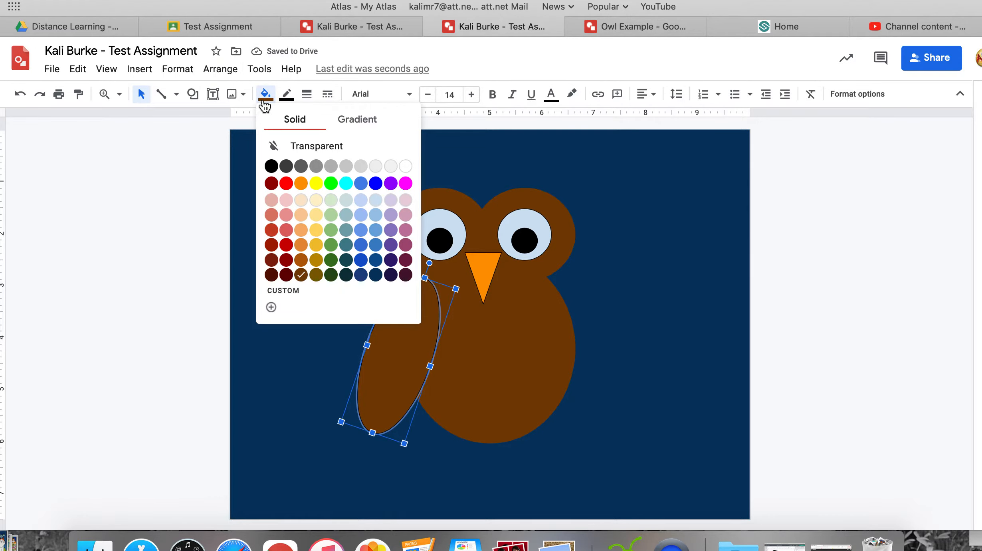
pyautogui.click(283, 292)
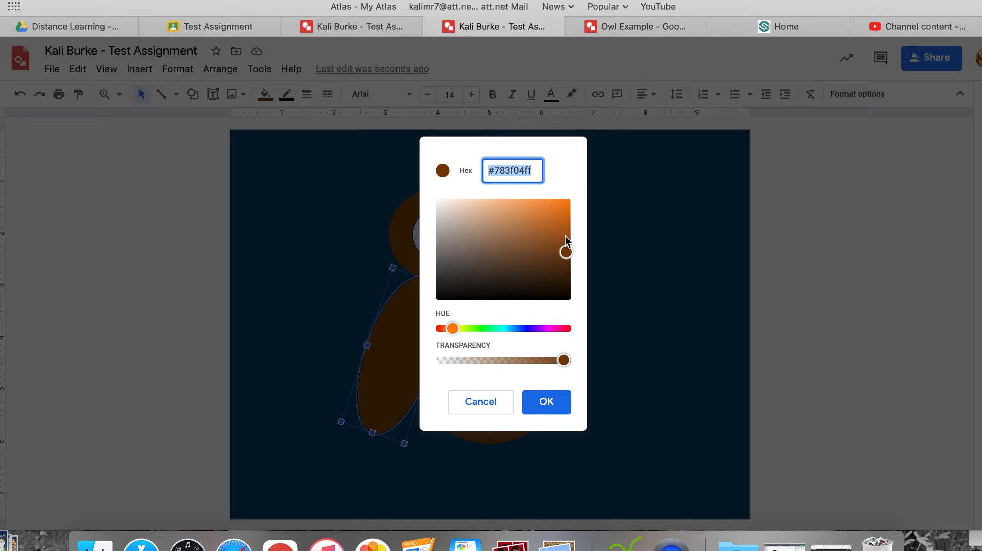
pyautogui.click(565, 250)
pyautogui.moveTo(559, 249); pyautogui.dragTo(546, 245)
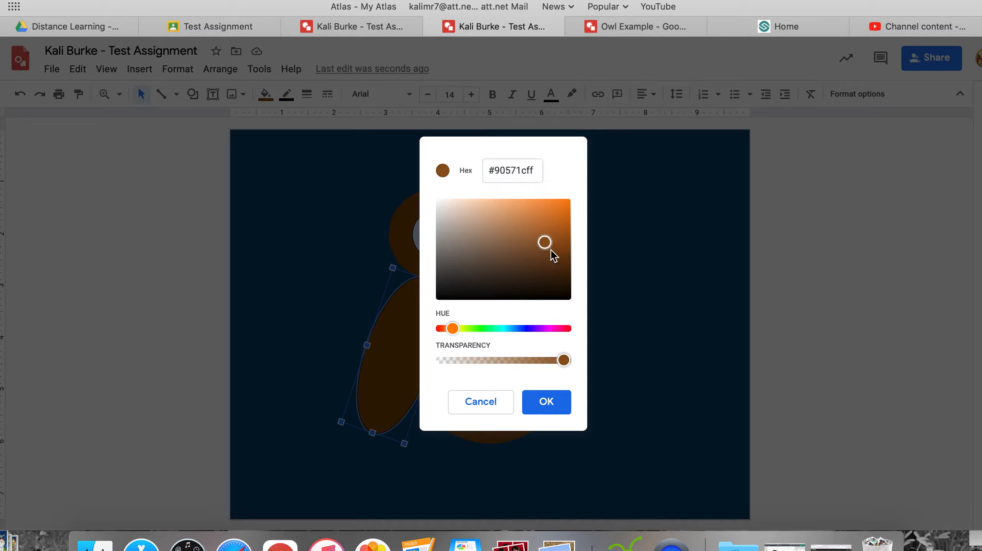
pyautogui.click(547, 406)
pyautogui.click(639, 386)
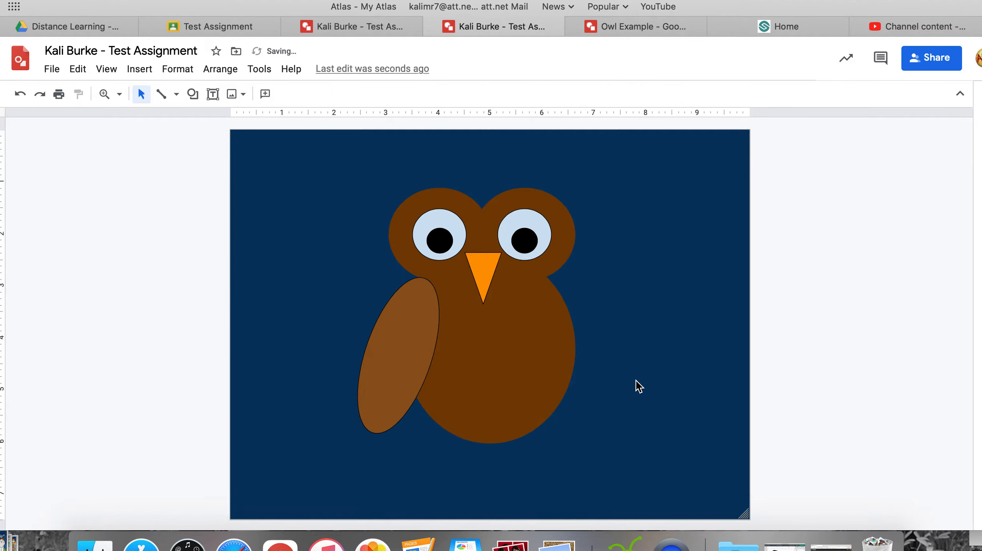
# - Set the left wing's outline to the same custom brown as its fill
pyautogui.click(424, 316)
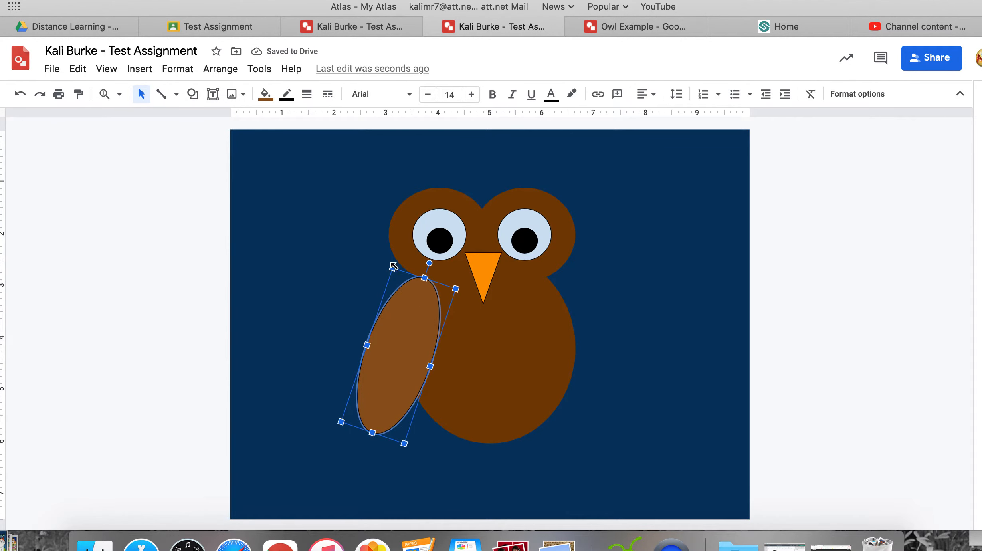
pyautogui.click(287, 95)
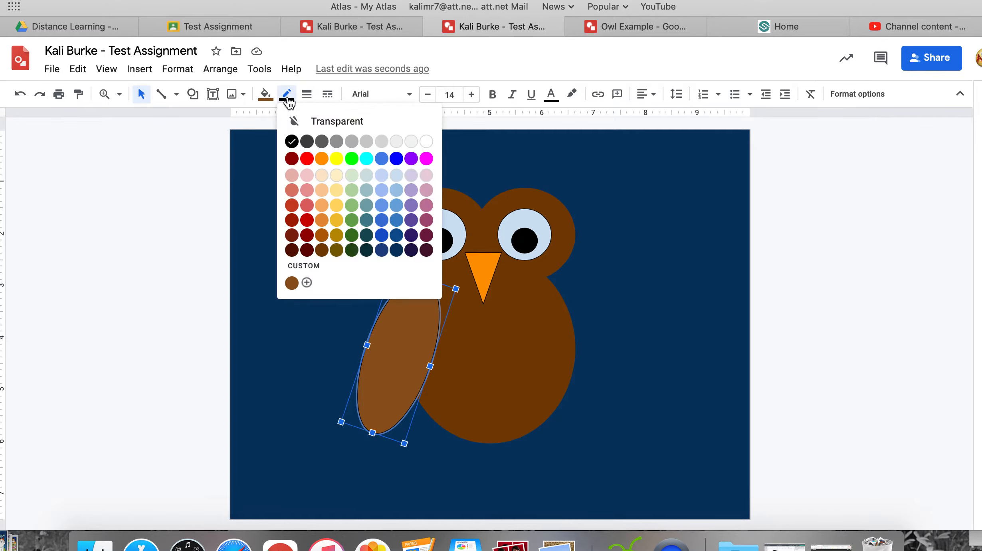
pyautogui.click(292, 283)
pyautogui.click(295, 291)
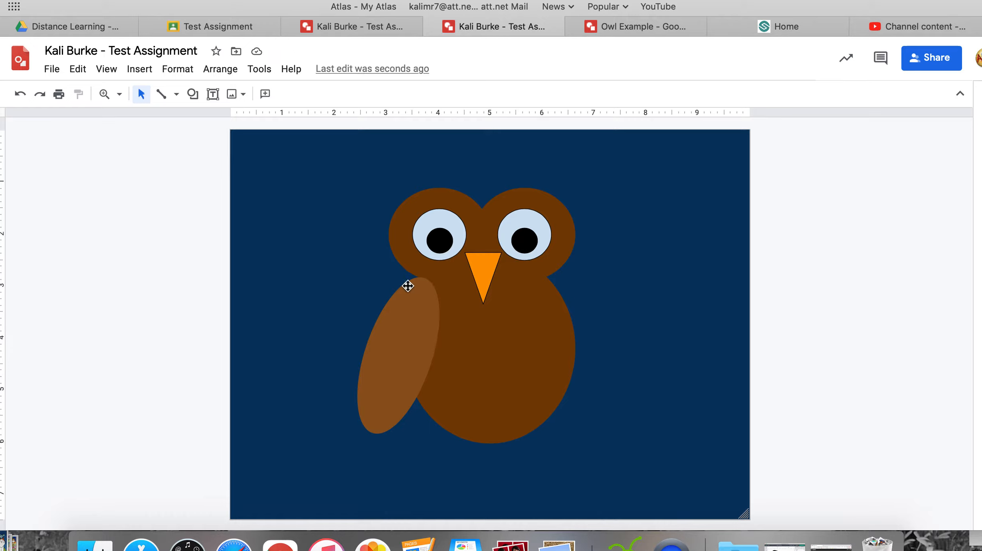
# - Duplicate the wing, place the copy on the body's right side, and rotate it to mirror the left one
pyautogui.click(406, 303)
pyautogui.moveTo(406, 303); pyautogui.dragTo(622, 313)
pyautogui.moveTo(629, 279); pyautogui.dragTo(554, 275)
pyautogui.moveTo(592, 343); pyautogui.dragTo(579, 334)
pyautogui.click(691, 338)
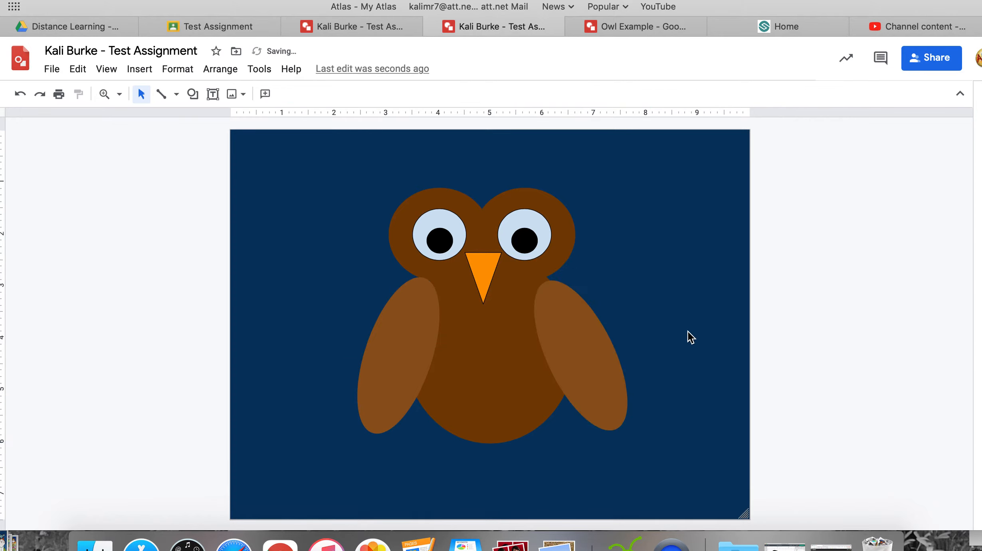
# - Draw a diagonal stripe shape about 0.6 by 0.8 inch at the body's lower left edge as the first toe
pyautogui.click(193, 94)
pyautogui.moveTo(201, 119)
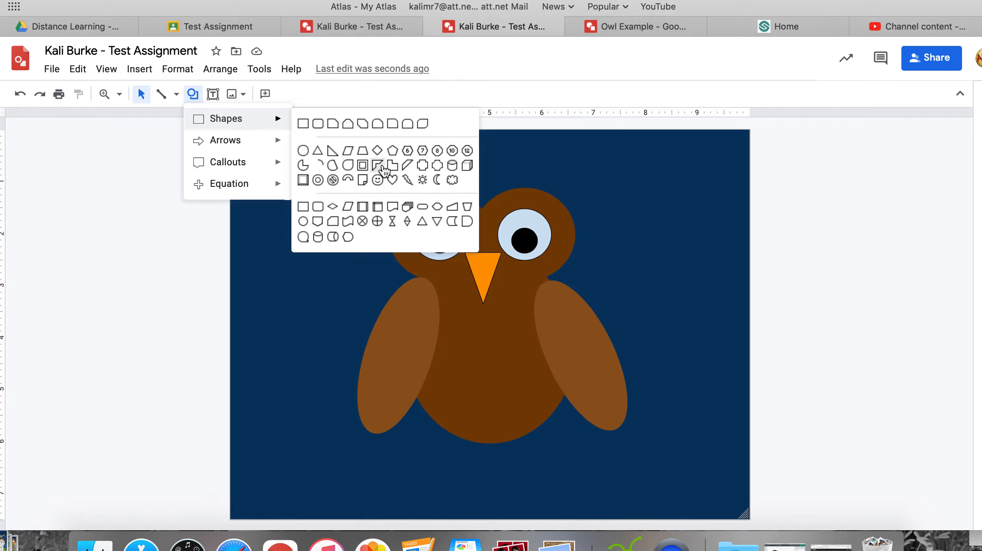
pyautogui.click(410, 169)
pyautogui.moveTo(449, 424)
pyautogui.mouseDown()
pyautogui.moveTo(417, 465)
pyautogui.moveTo(445, 435)
pyautogui.mouseUp()
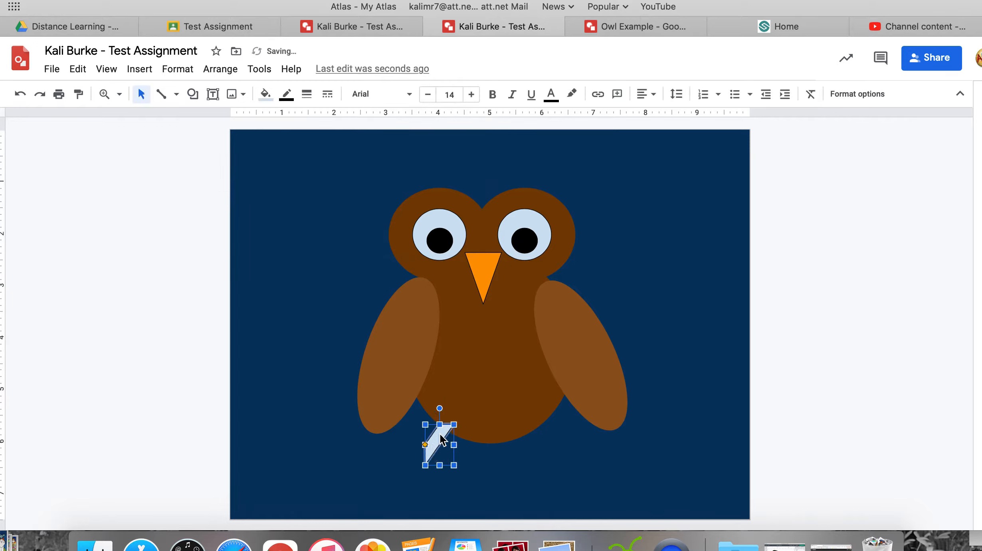
# - Fill the toe with orange and give it a slightly darker orange outline
pyautogui.click(264, 95)
pyautogui.click(301, 183)
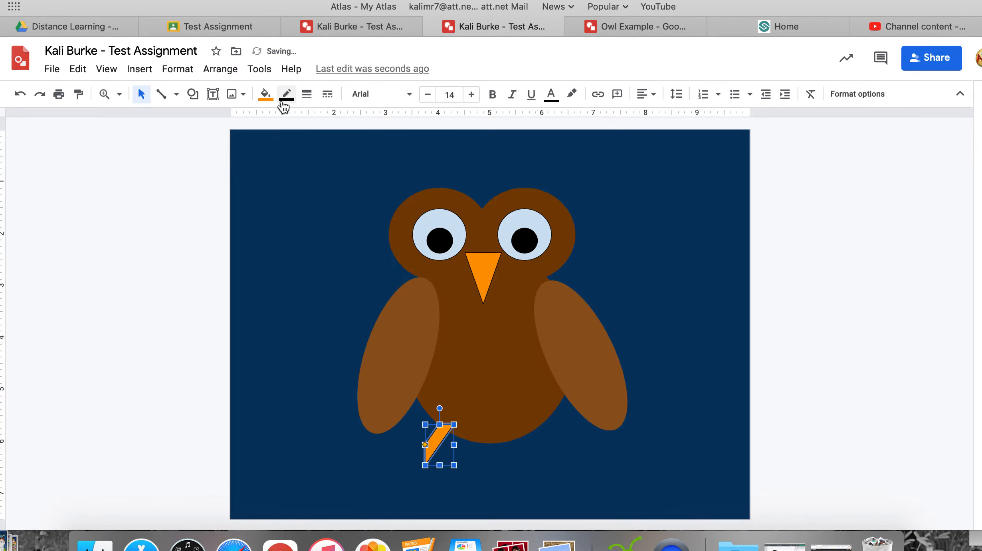
pyautogui.click(286, 95)
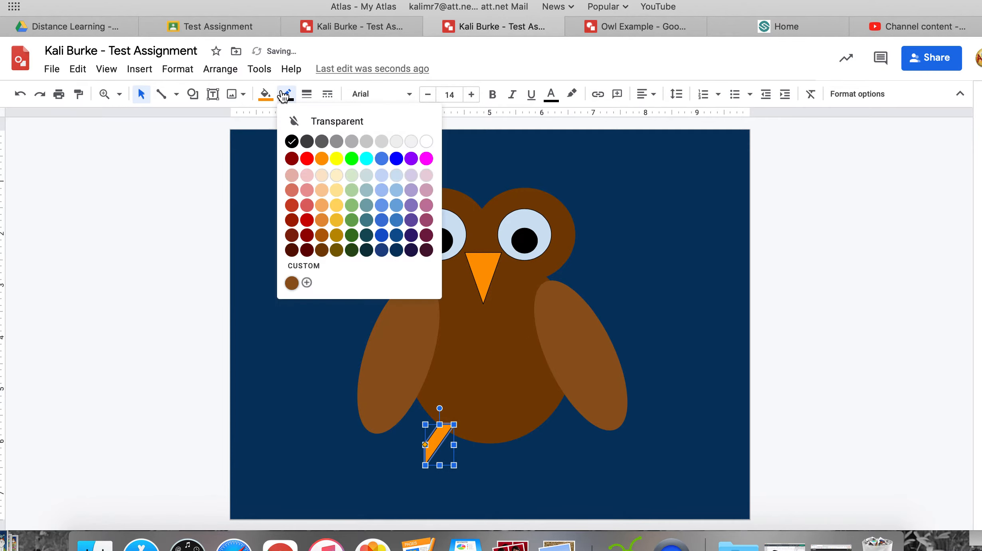
pyautogui.click(321, 220)
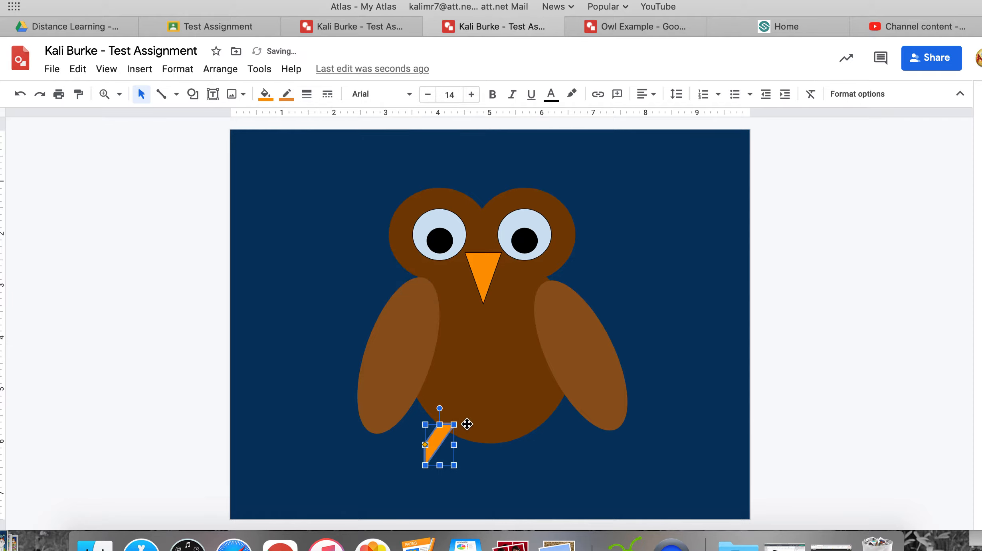
# - Add two copies of the toe, rotated and fanned out beside the first, to form a three-toed left foot
pyautogui.press('super+v')
pyautogui.moveTo(448, 417); pyautogui.dragTo(433, 408)
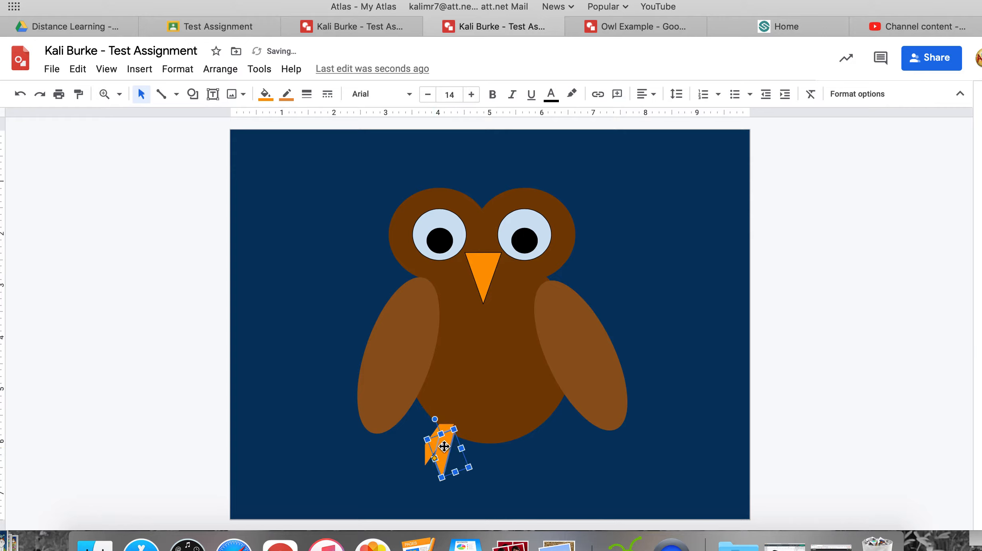
pyautogui.click(491, 460)
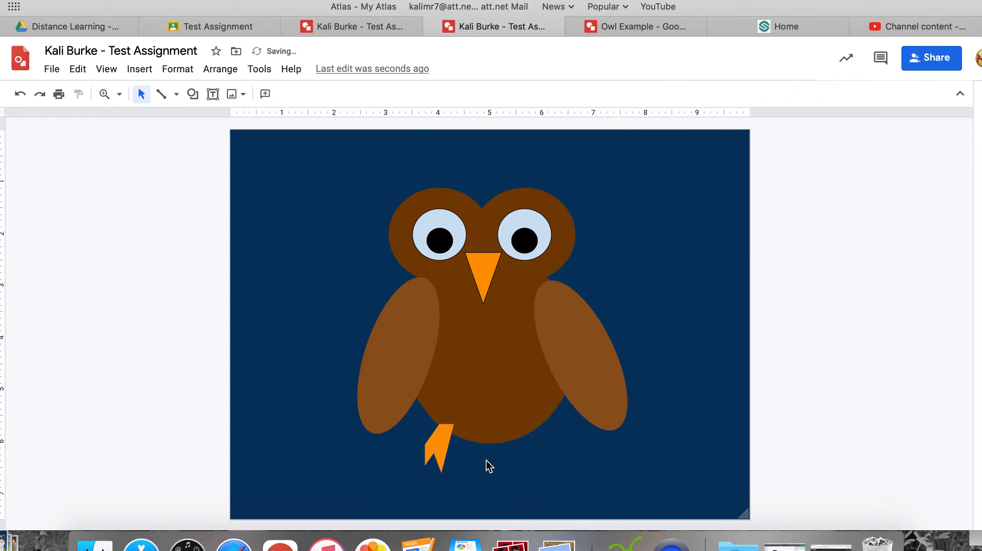
pyautogui.click(441, 441)
pyautogui.moveTo(458, 452)
pyautogui.mouseDown()
pyautogui.moveTo(467, 451)
pyautogui.moveTo(425, 428)
pyautogui.moveTo(454, 445)
pyautogui.mouseUp()
pyautogui.click(561, 484)
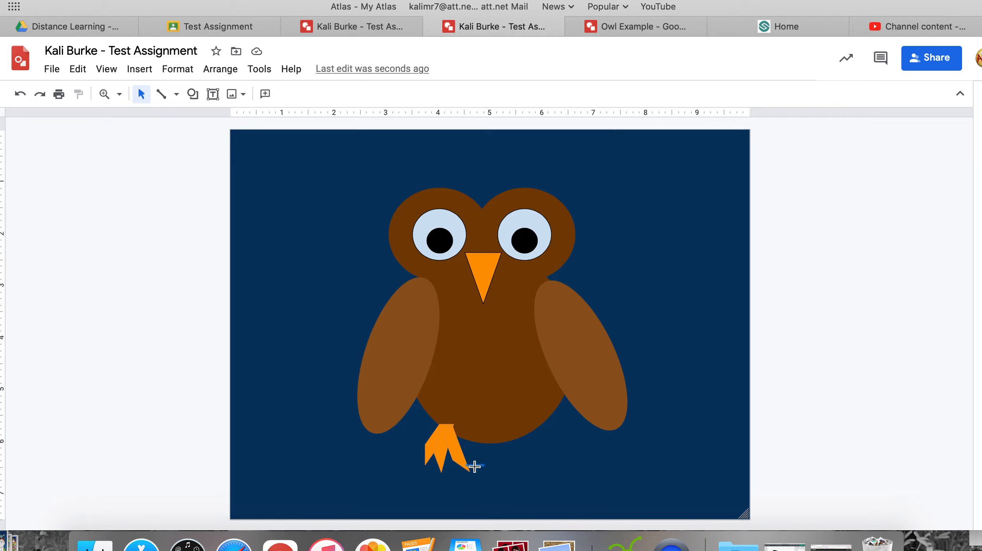
# - Duplicate all three toes of the left foot together and place the copy under the body's right side as the second foot
pyautogui.moveTo(494, 466); pyautogui.dragTo(413, 461)
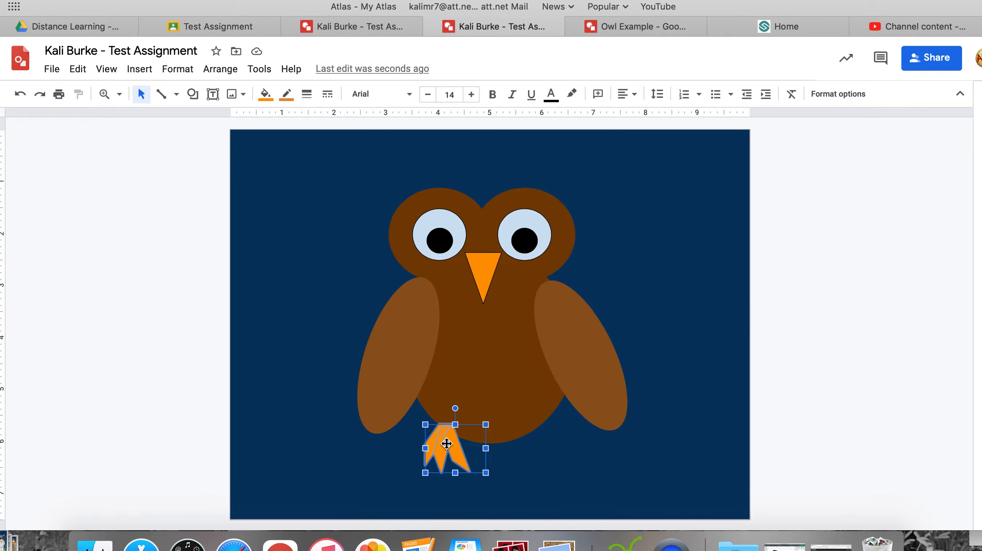
pyautogui.moveTo(447, 444); pyautogui.dragTo(519, 449)
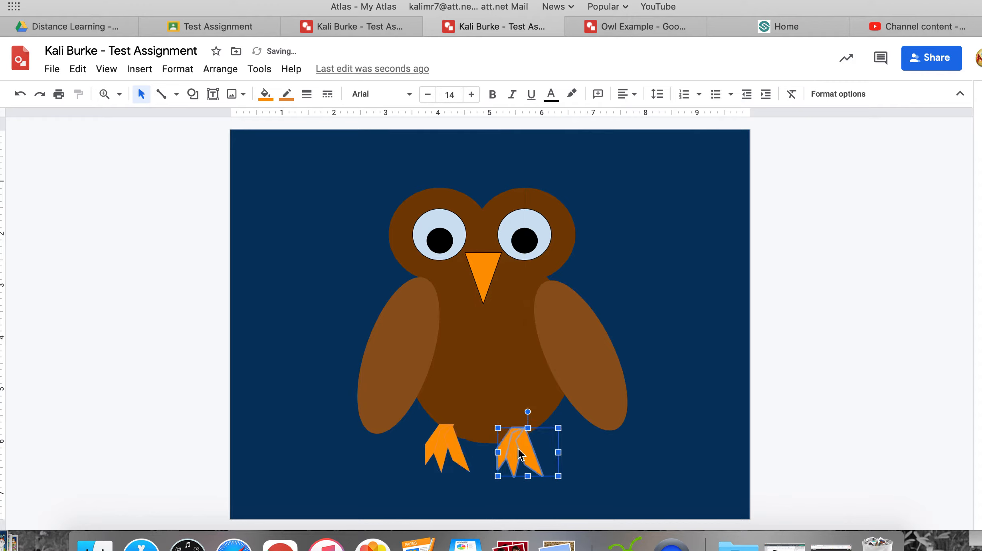
pyautogui.click(667, 443)
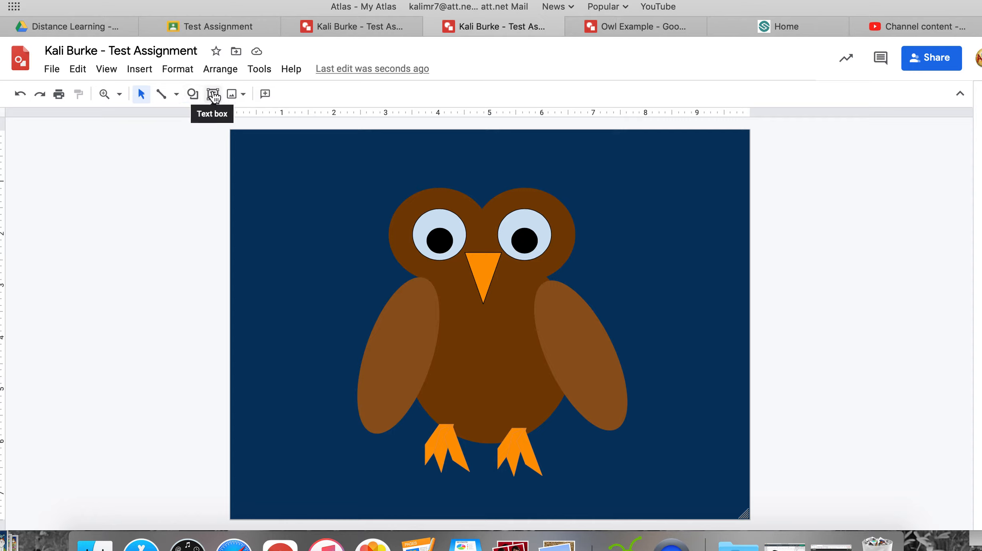
# - Scribble a branch line across the full canvas width under the feet, plus a side branch about 2.3 inches long running to the right edge
pyautogui.click(176, 95)
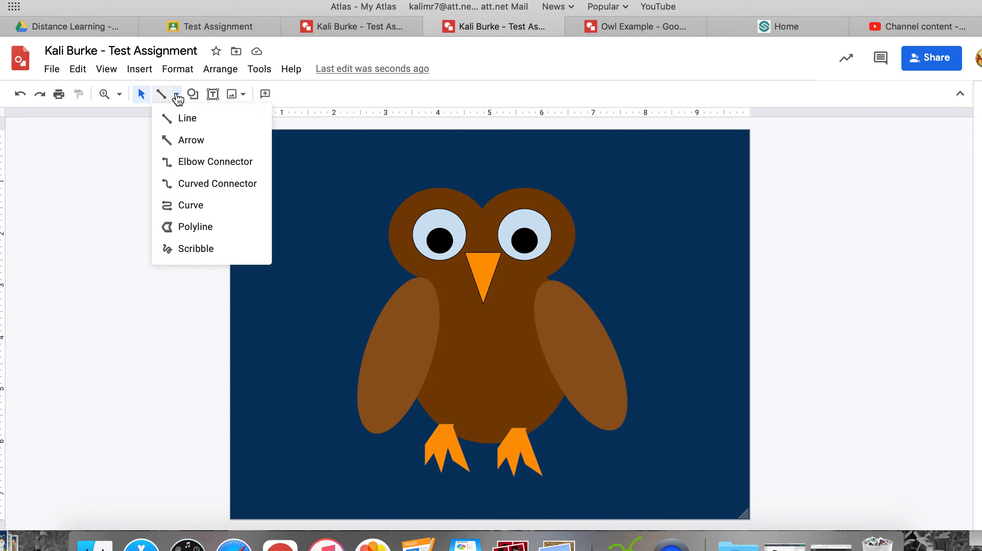
pyautogui.click(203, 250)
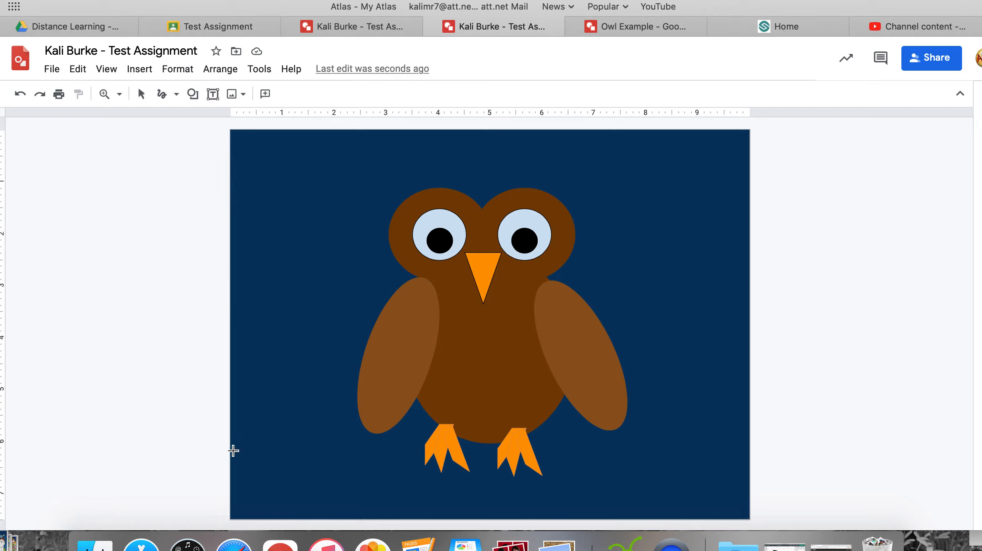
pyautogui.moveTo(233, 450)
pyautogui.mouseDown()
pyautogui.moveTo(453, 465)
pyautogui.moveTo(626, 461)
pyautogui.moveTo(746, 397)
pyautogui.mouseUp()
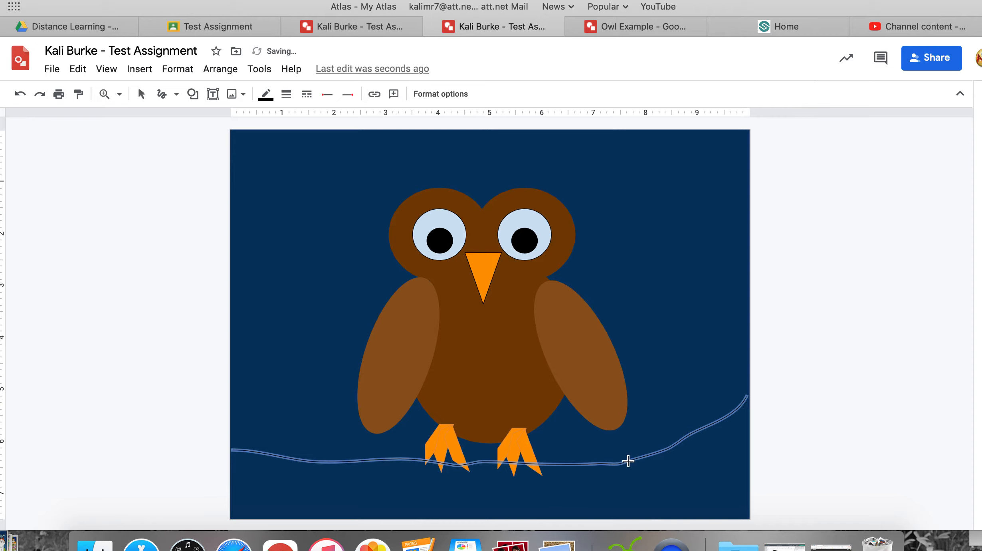
pyautogui.moveTo(628, 461); pyautogui.dragTo(749, 464)
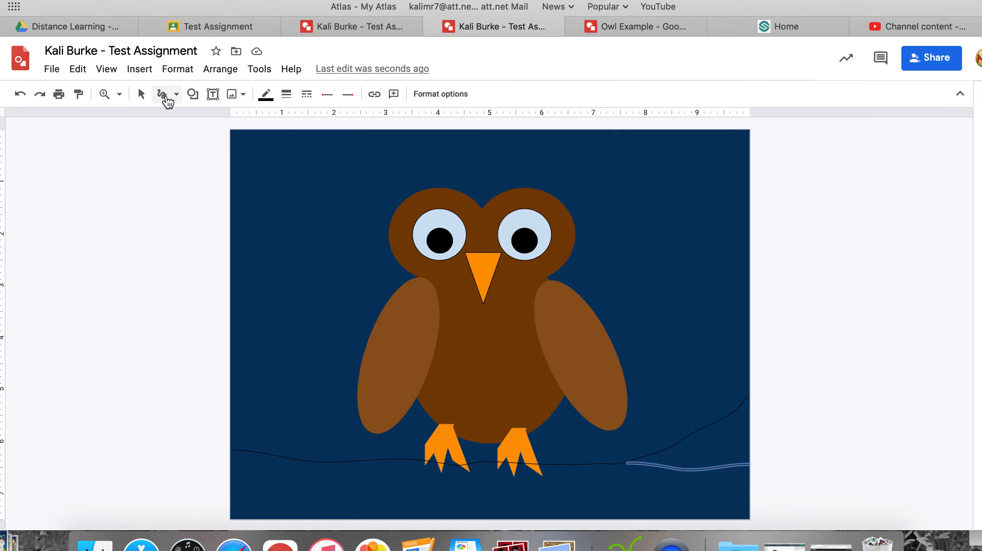
# - Set the line weight of both the side branch and the main branch to 12px
pyautogui.click(142, 95)
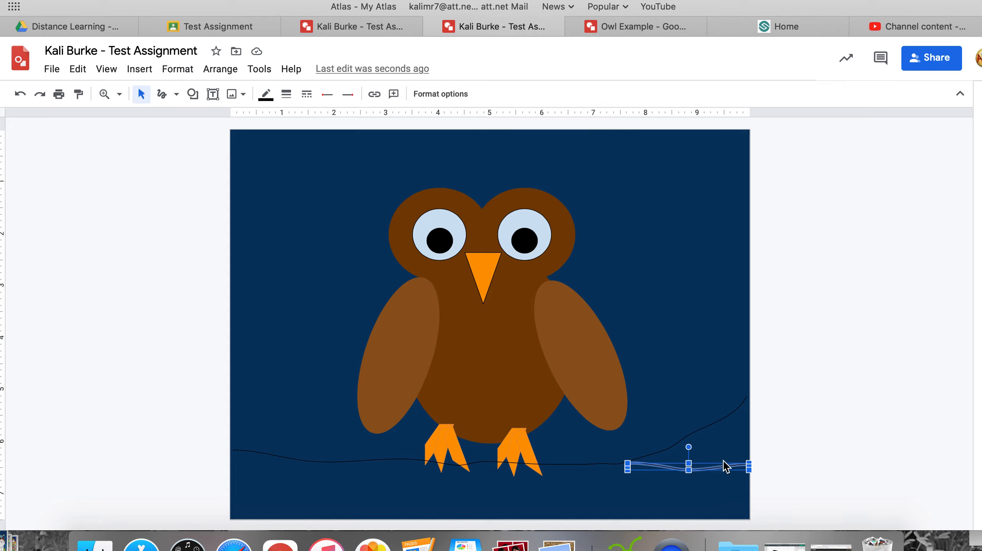
pyautogui.click(287, 96)
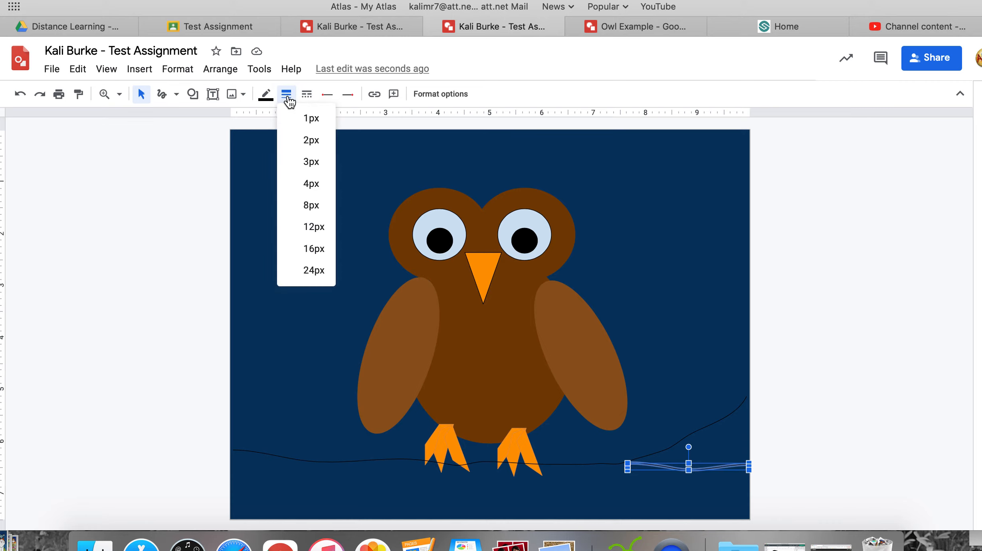
pyautogui.click(313, 227)
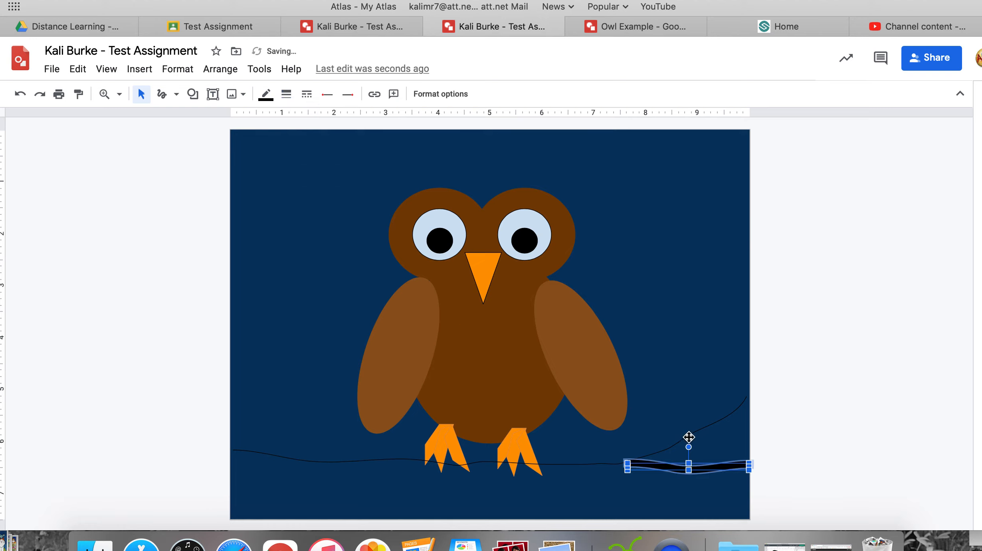
pyautogui.click(788, 428)
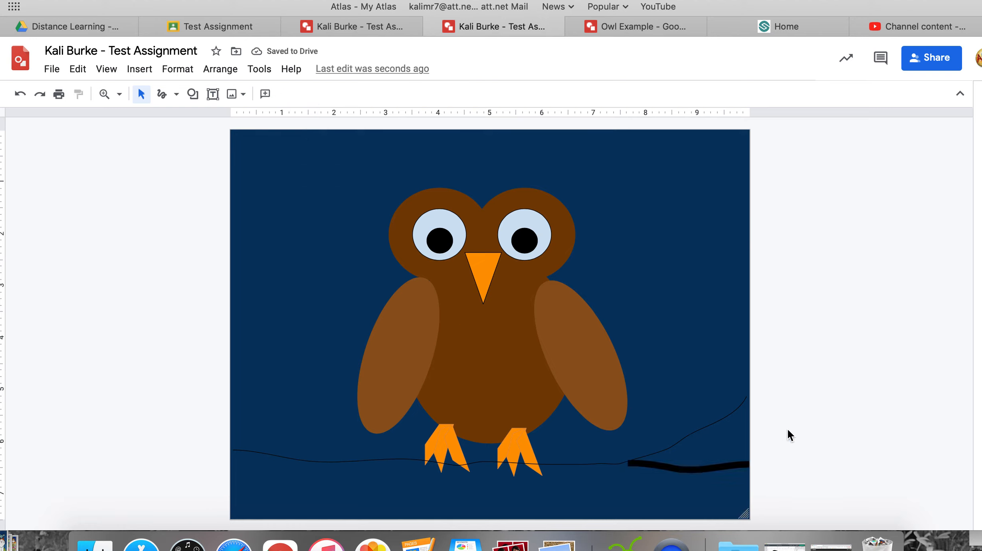
pyautogui.click(698, 431)
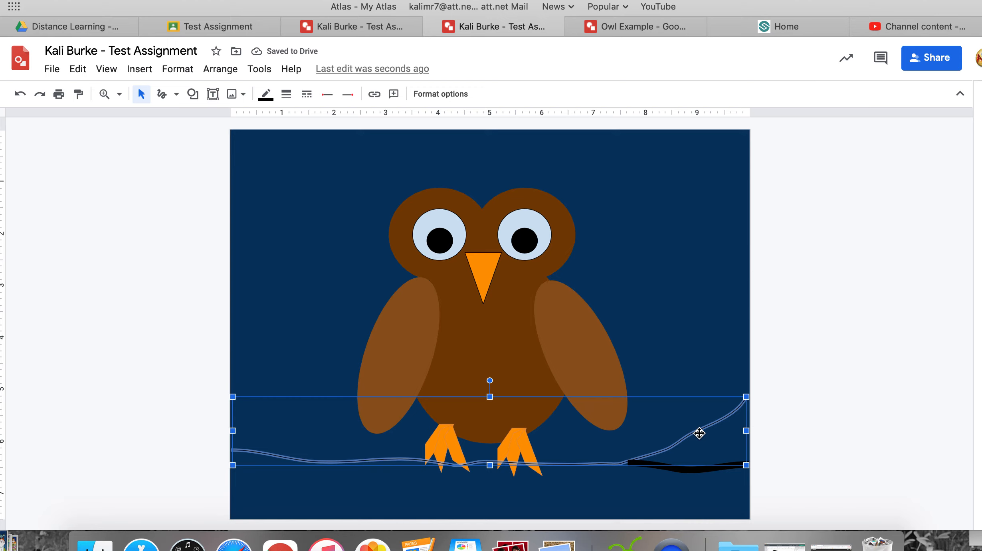
pyautogui.click(291, 100)
pyautogui.click(314, 228)
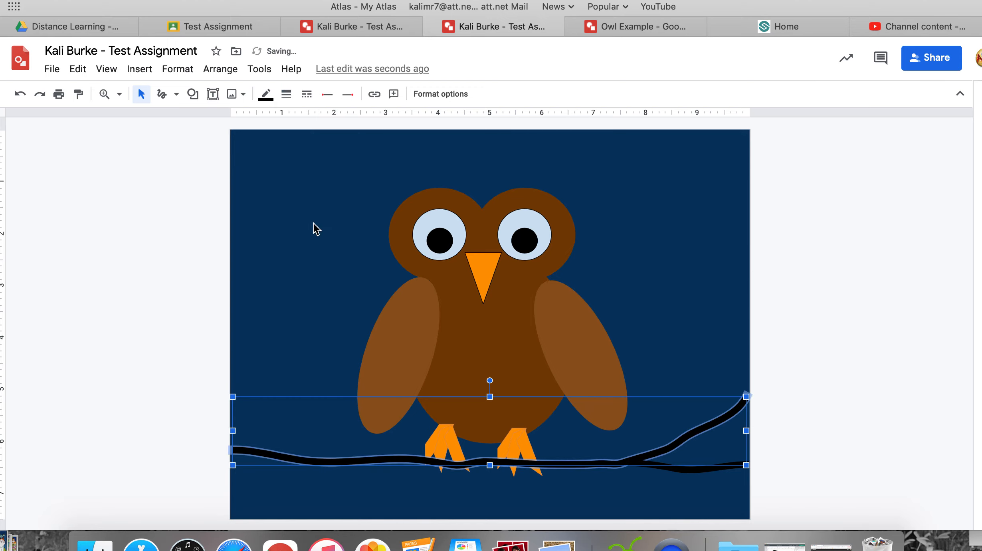
# - Send the main branch line to the back so it lies behind both of the owl's feet
pyautogui.click(789, 256)
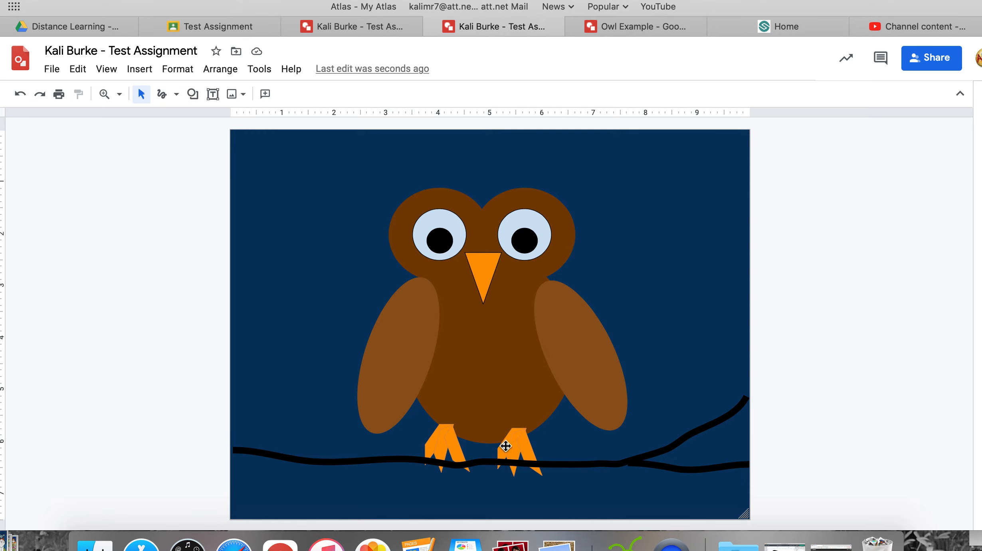
pyautogui.click(383, 462)
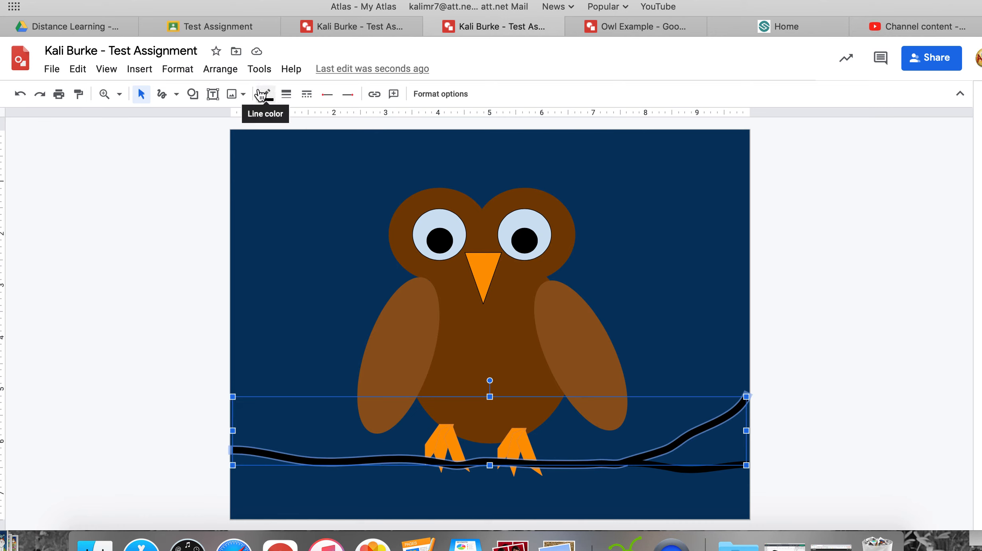
pyautogui.click(220, 69)
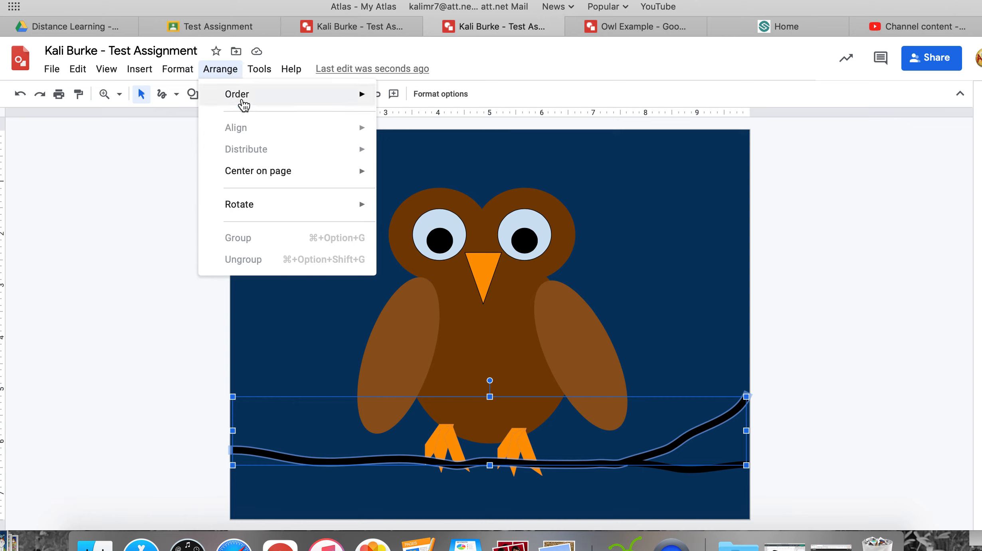
pyautogui.moveTo(242, 106)
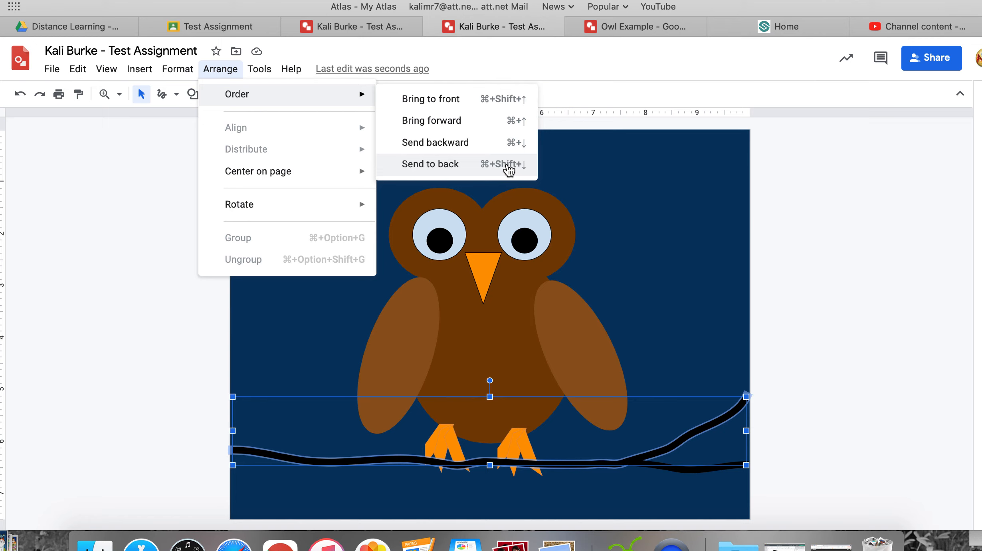
pyautogui.click(430, 164)
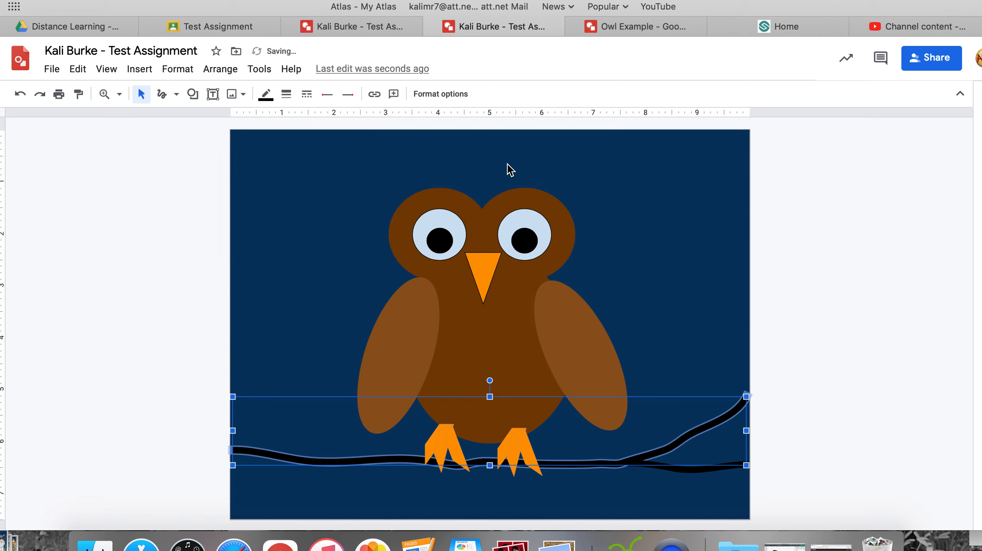
pyautogui.click(660, 187)
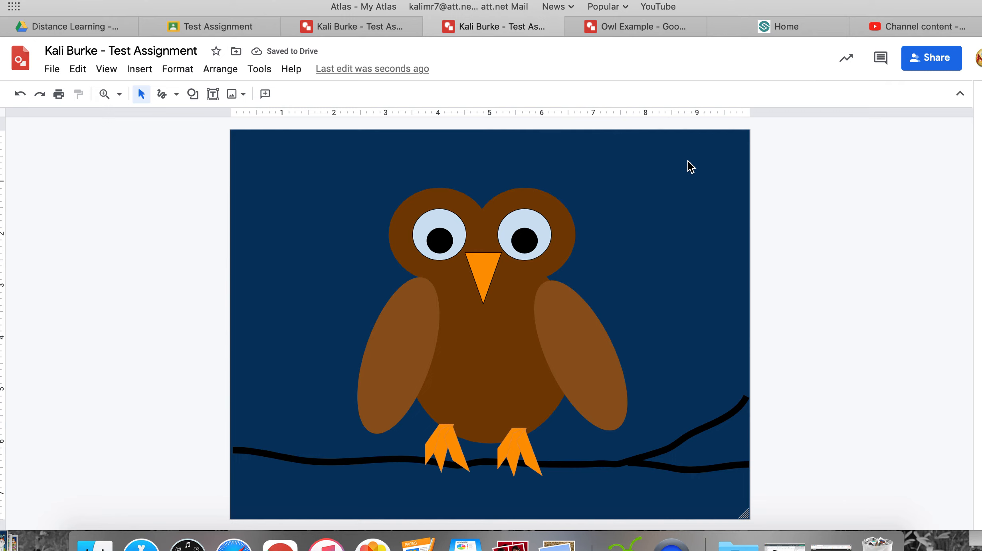
# - Review the Resubmit option on the Test Assignment page in Google Classroom, and compare the owl drawing with the Owl Example file in Google Drawings
pyautogui.click(230, 32)
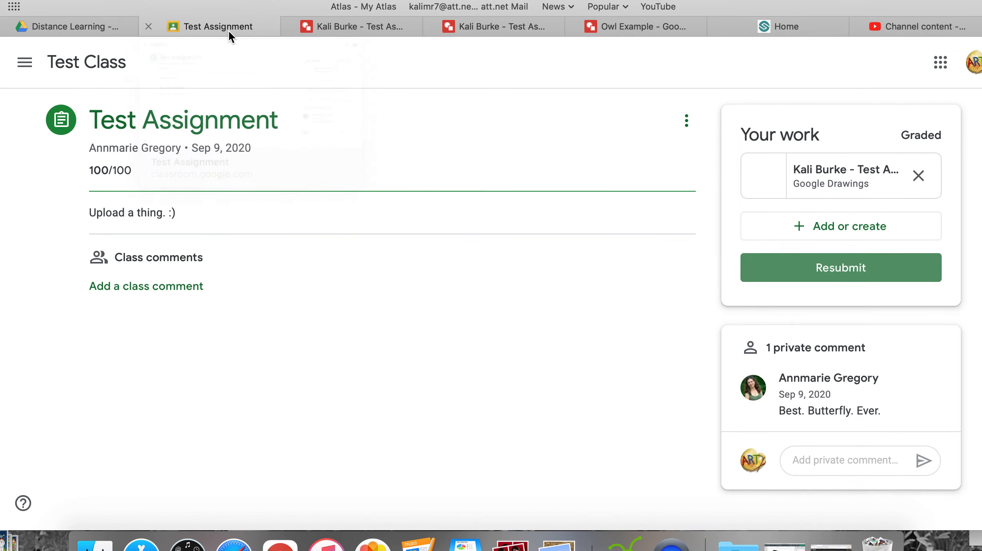
pyautogui.click(805, 269)
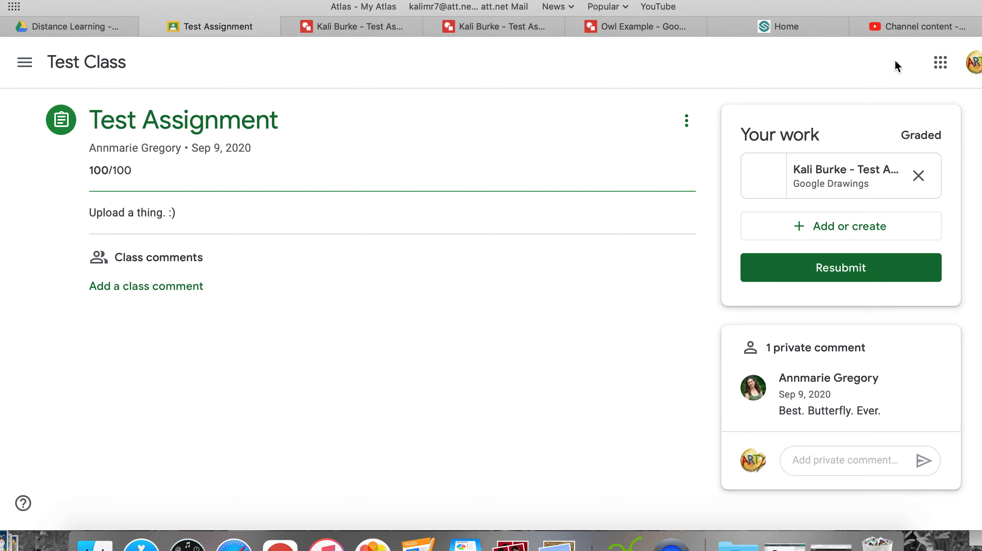
pyautogui.click(535, 32)
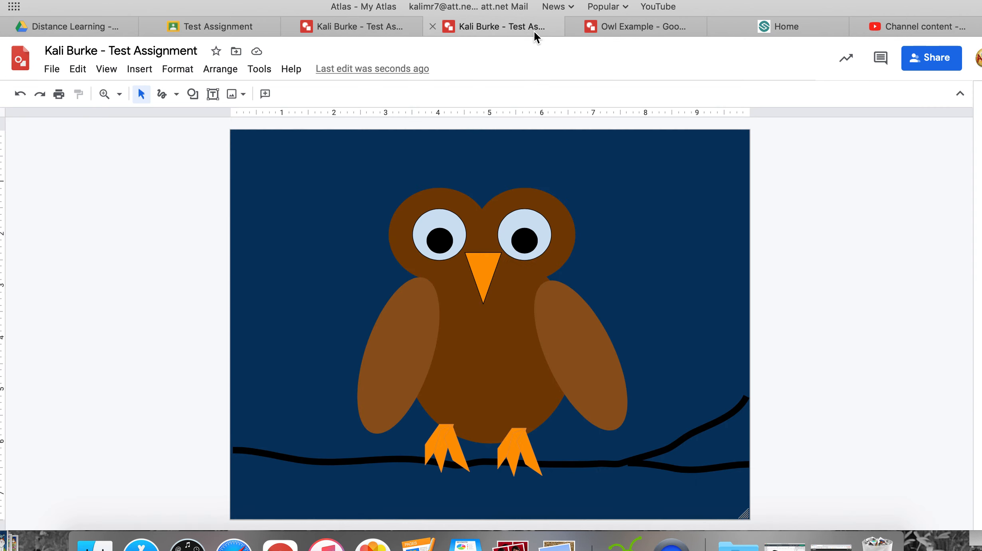
pyautogui.click(647, 25)
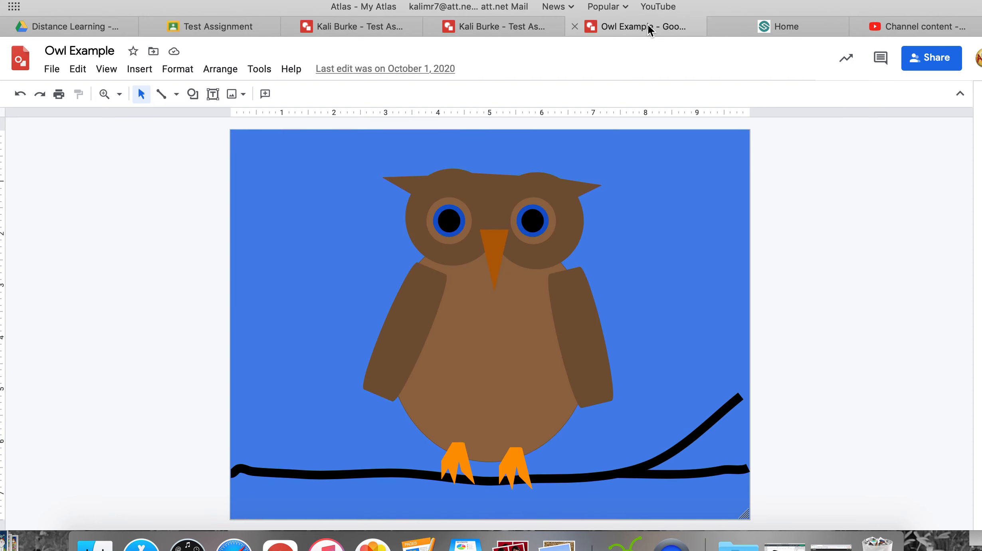